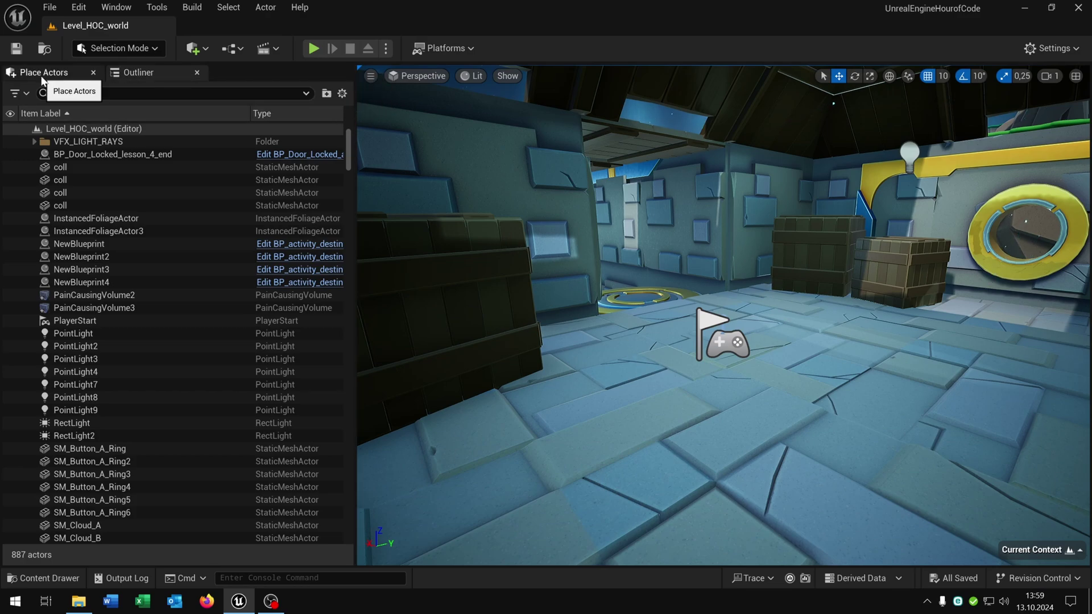
Look over the floating islands from outside the building, trying the Top and Bottom orthographic views before returning to Perspective.
{"action": "left_click", "coordinate": [116, 8]}
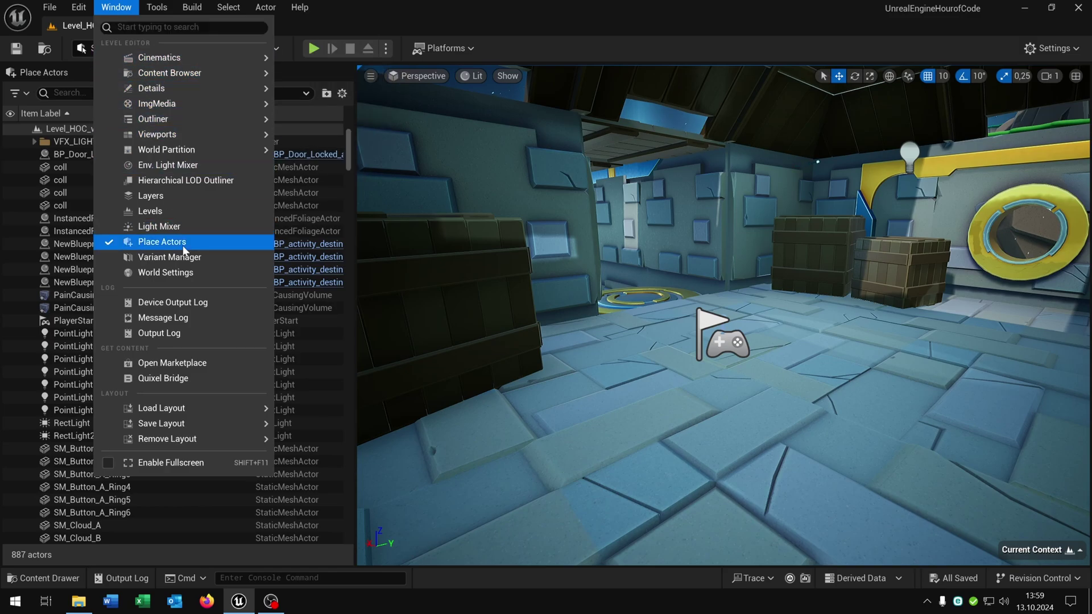
{"action": "right_click_drag", "start_coordinate": [623, 246], "coordinate": [594, 182]}
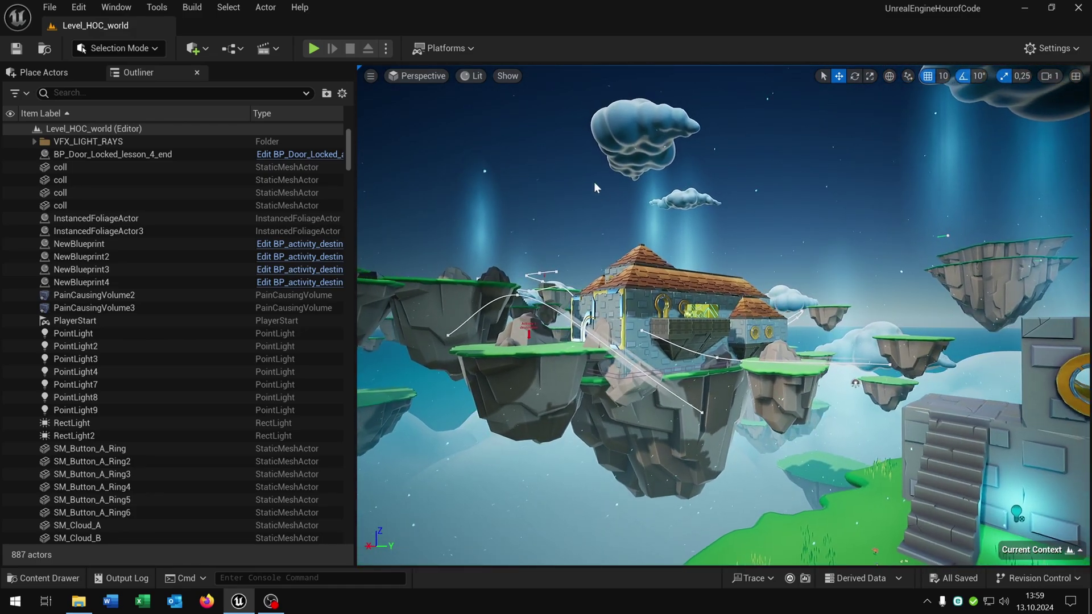
{"action": "left_click", "coordinate": [421, 75]}
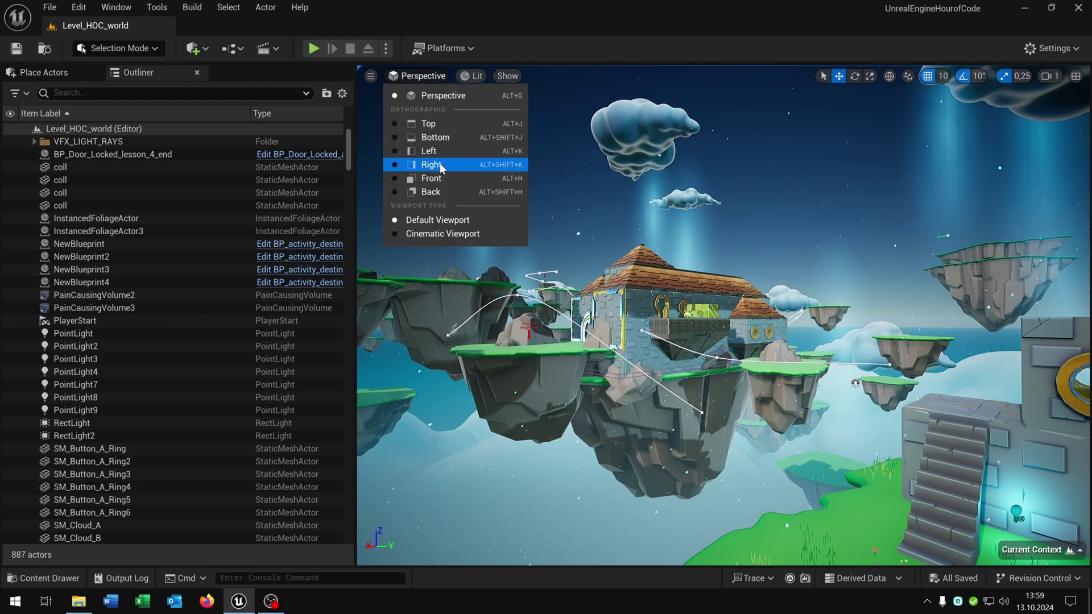
{"action": "left_click", "coordinate": [438, 123]}
{"action": "left_click", "coordinate": [407, 75]}
{"action": "left_click", "coordinate": [472, 137]}
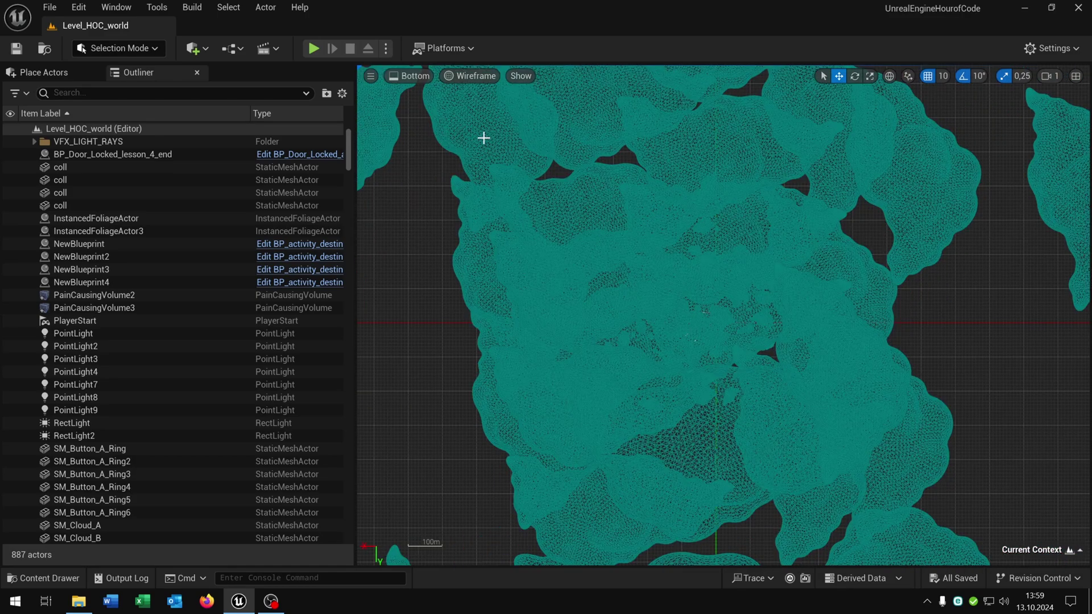
{"action": "left_click", "coordinate": [417, 78]}
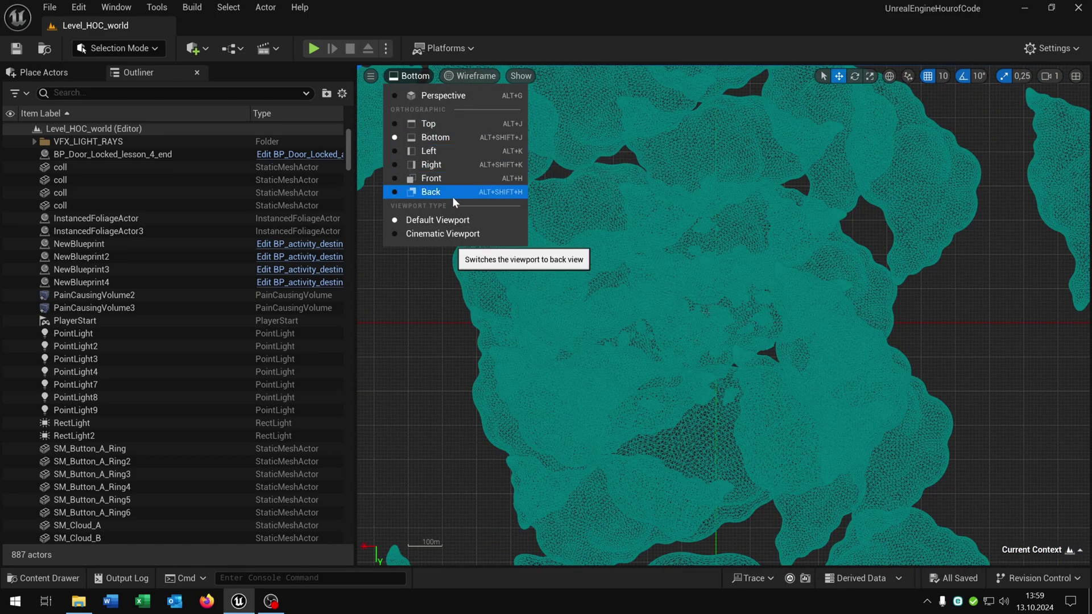
{"action": "left_click", "coordinate": [458, 97]}
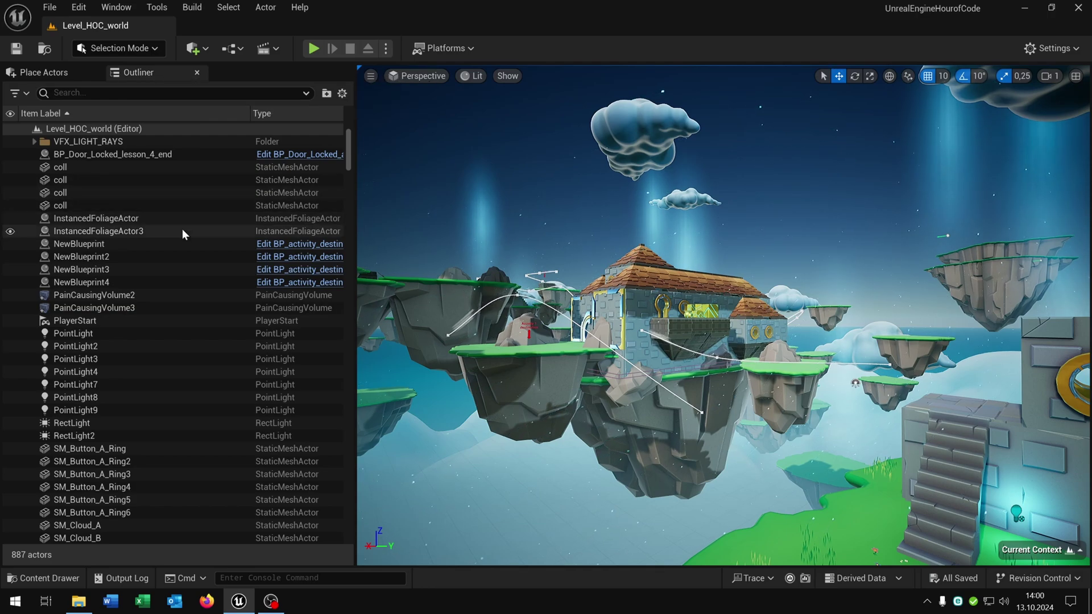
Find the PlayerStart actor in the Outliner and focus the view on it.
{"action": "scroll", "coordinate": [177, 183], "scroll_direction": "down", "scroll_amount": 3}
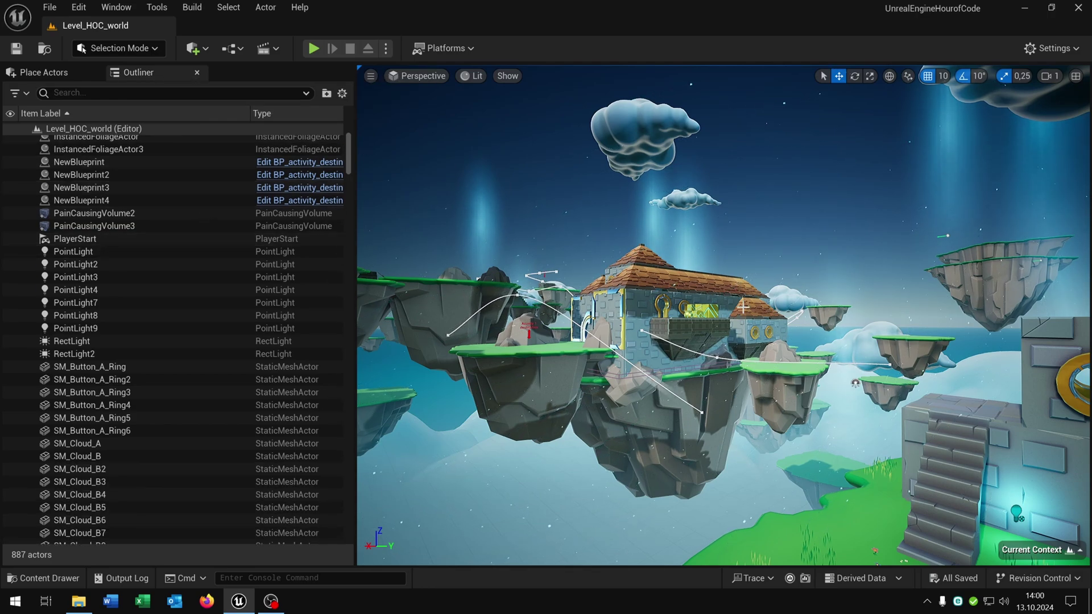
{"action": "scroll", "coordinate": [169, 293], "scroll_direction": "up", "scroll_amount": 3}
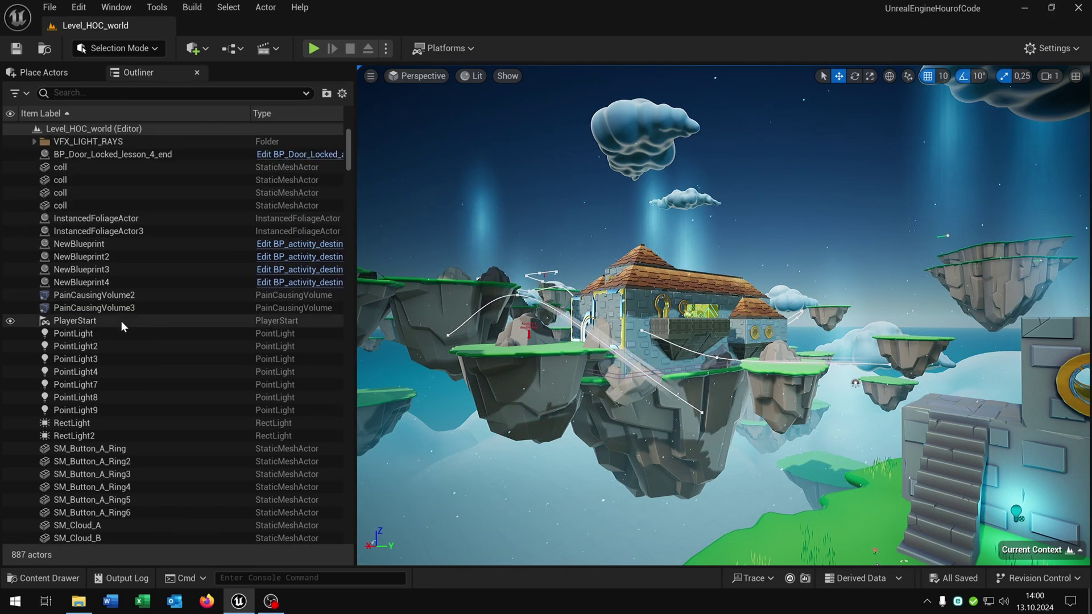
{"action": "left_click", "coordinate": [101, 322]}
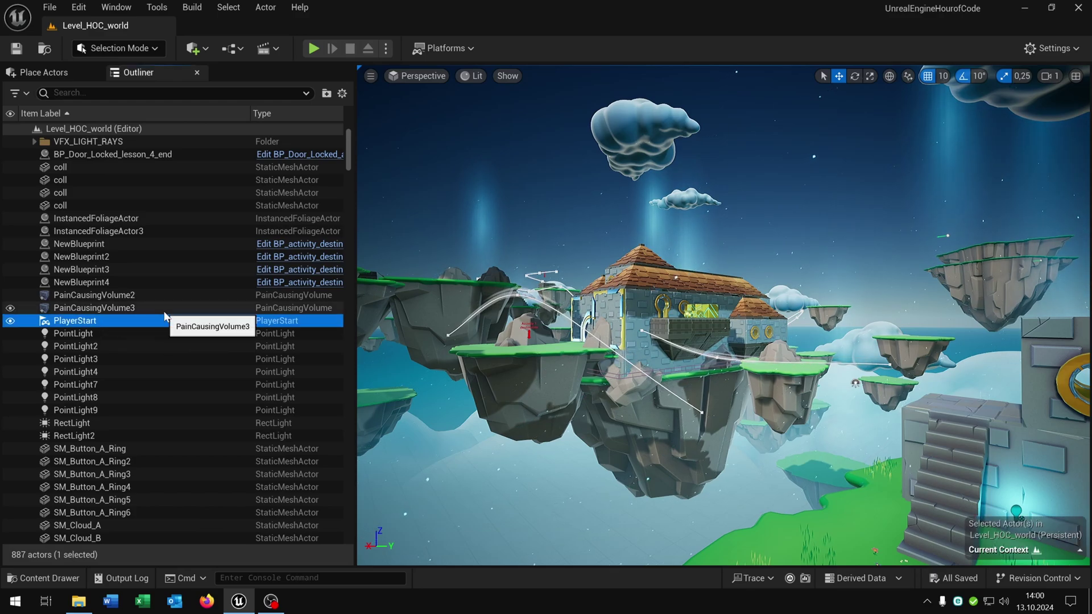
{"action": "key", "text": "f"}
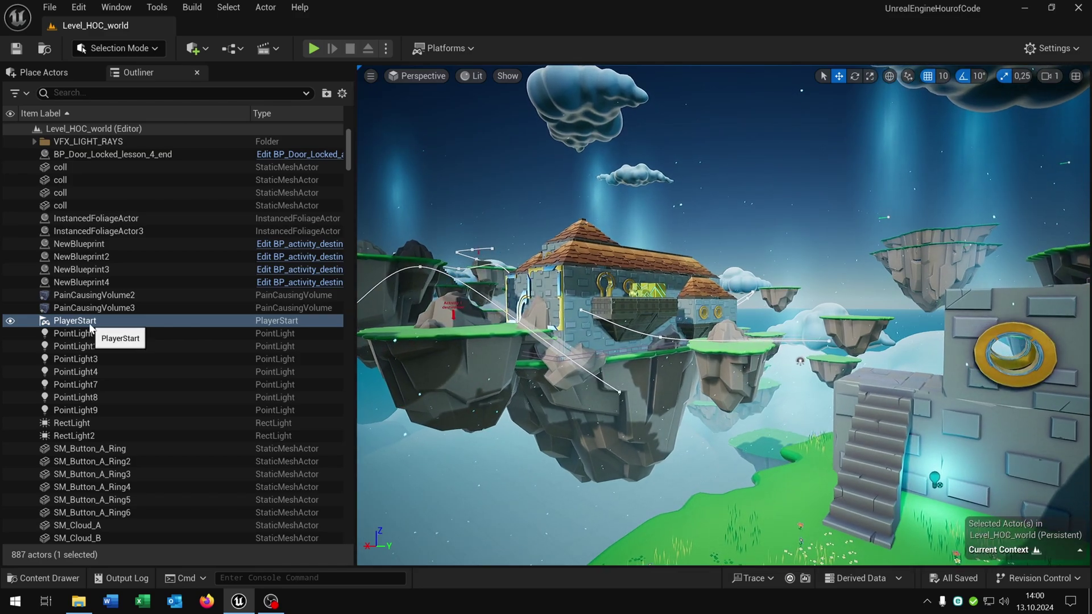
{"action": "double_click", "coordinate": [75, 320]}
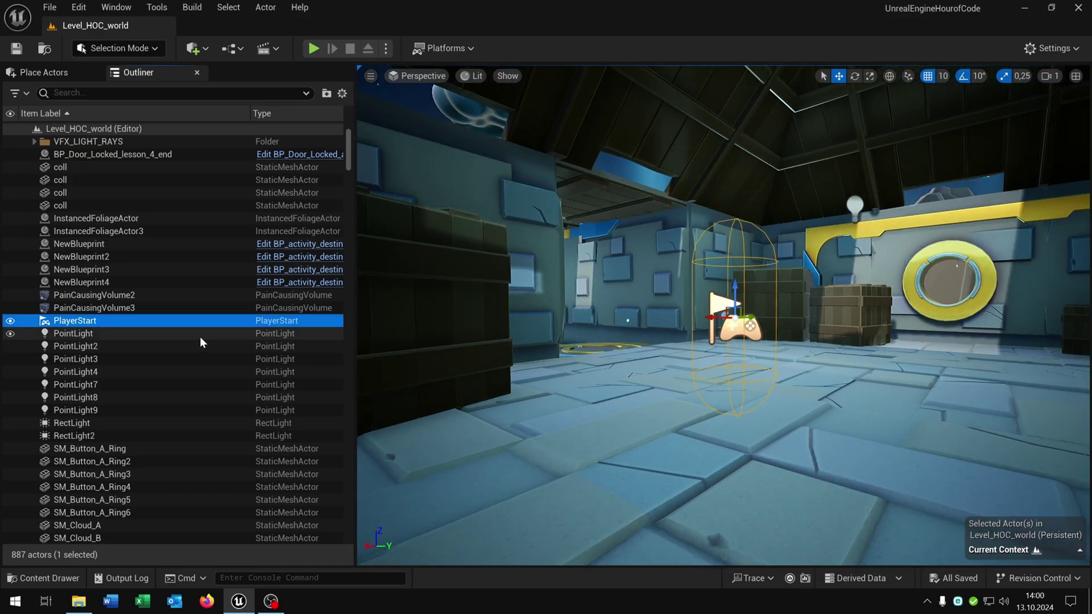
Find the SM_Cloud_A actor in the Outliner and focus the view on it.
{"action": "scroll", "coordinate": [199, 336], "scroll_direction": "down", "scroll_amount": 6}
{"action": "scroll", "coordinate": [184, 327], "scroll_direction": "down", "scroll_amount": 2}
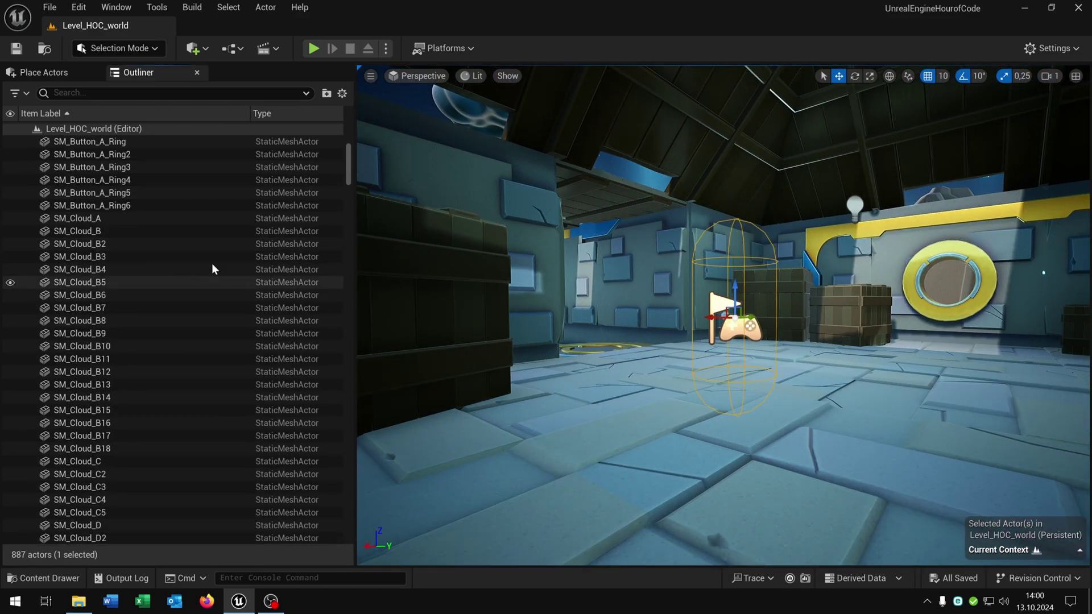
{"action": "left_click", "coordinate": [113, 220]}
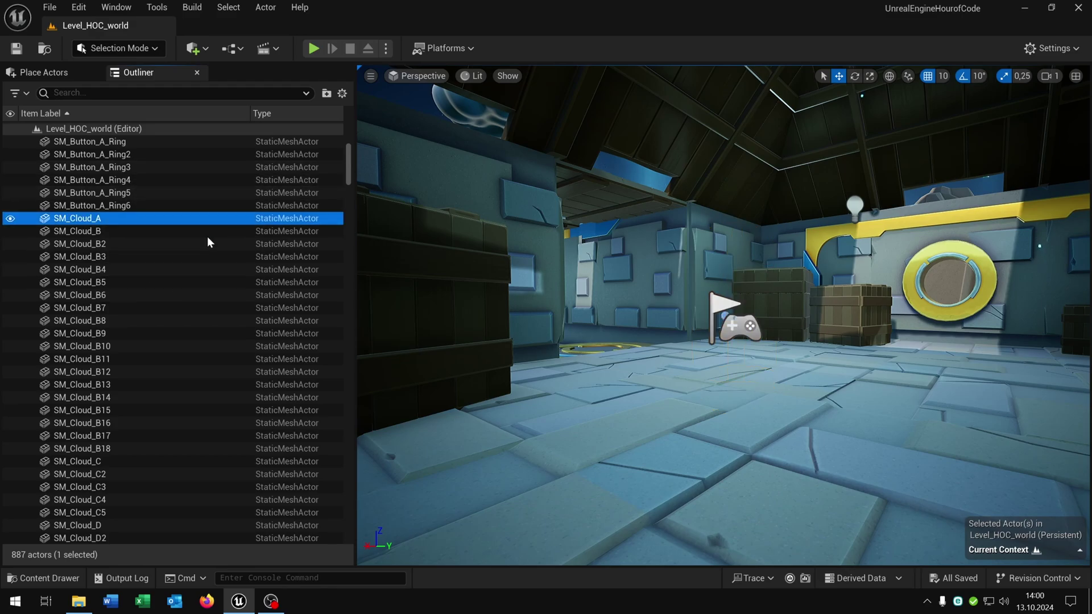
{"action": "double_click", "coordinate": [121, 220]}
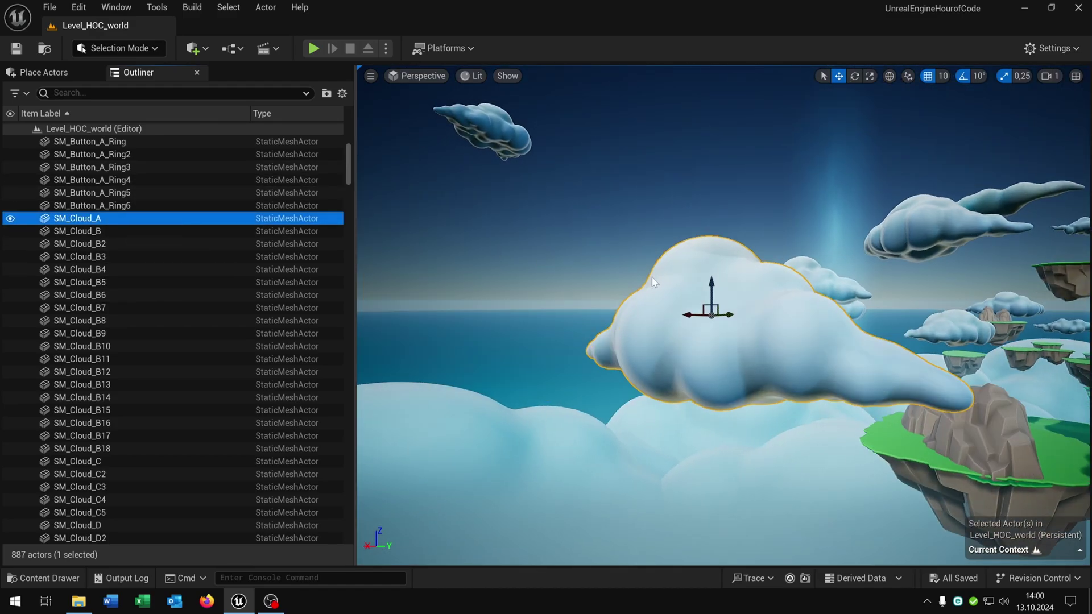
{"action": "right_click_drag", "start_coordinate": [696, 302], "coordinate": [722, 306]}
Return the view to the PlayerStart actor and look around it inside the building.
{"action": "scroll", "coordinate": [247, 298], "scroll_direction": "up", "scroll_amount": 3}
{"action": "scroll", "coordinate": [245, 296], "scroll_direction": "up", "scroll_amount": 5}
{"action": "double_click", "coordinate": [130, 322]}
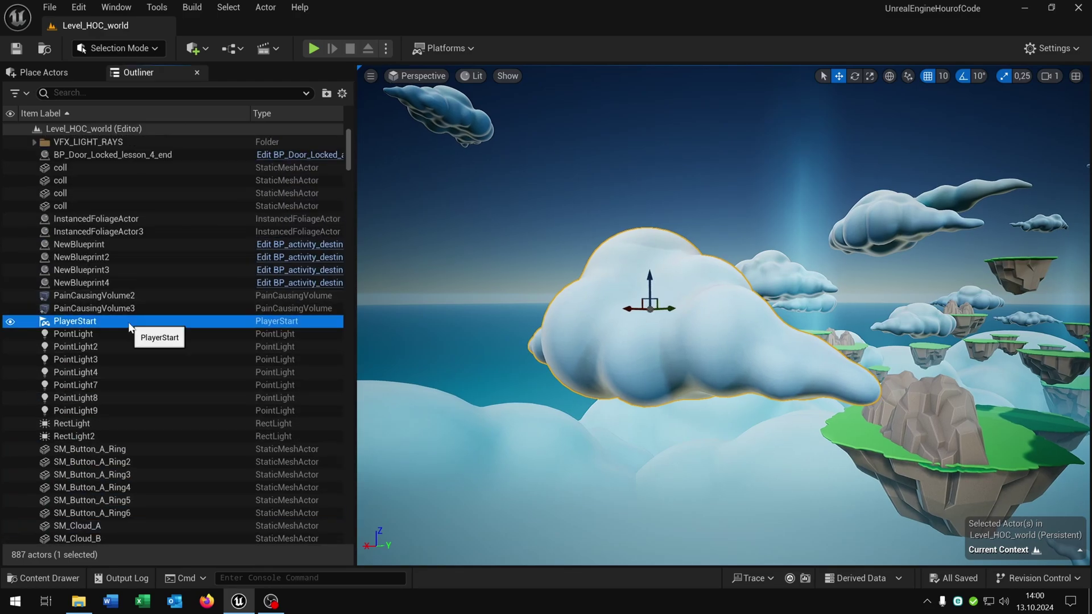
{"action": "right_click_drag", "start_coordinate": [676, 318], "coordinate": [707, 339]}
{"action": "key", "text": "w"}
{"action": "key", "text": "s"}
{"action": "right_click_drag", "start_coordinate": [702, 252], "coordinate": [691, 258]}
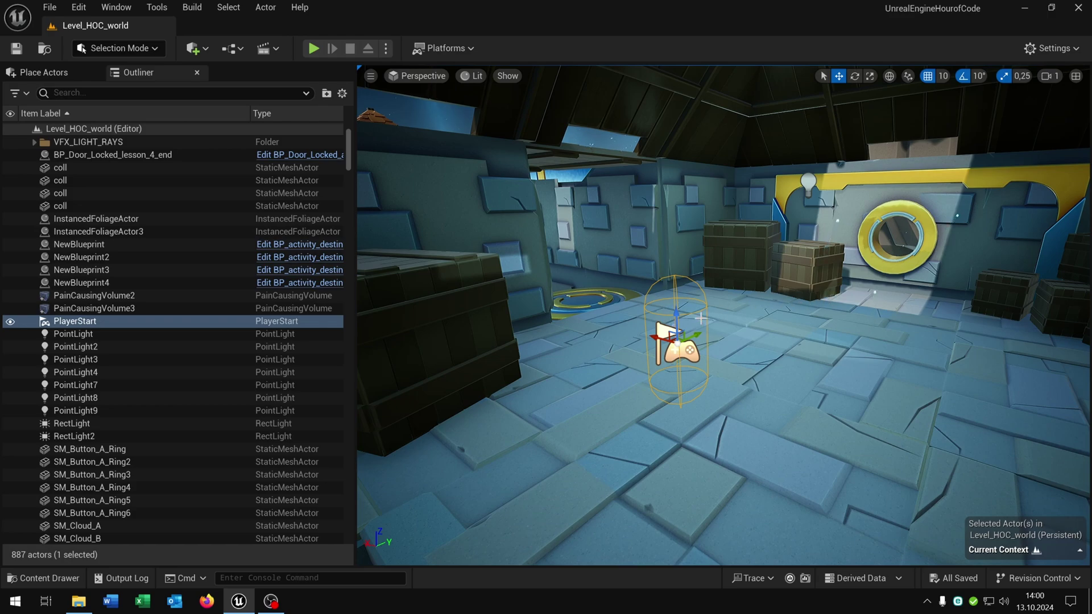
{"action": "scroll", "coordinate": [694, 315], "scroll_direction": "up", "scroll_amount": 2}
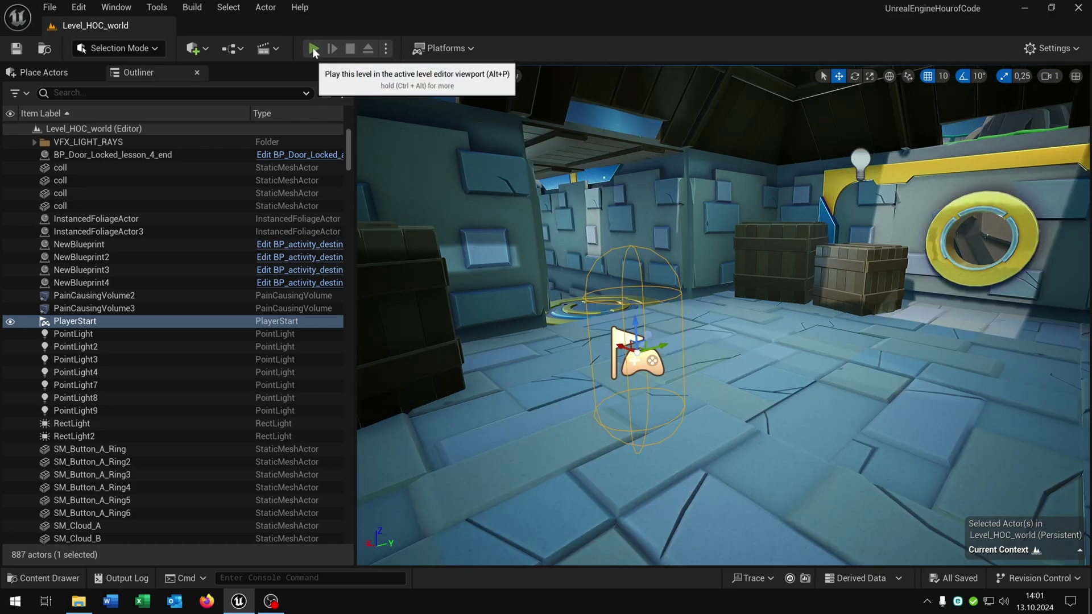
Play the level in the viewport, run the character around the crate room, and stop the play session.
{"action": "key", "text": "alt+p"}
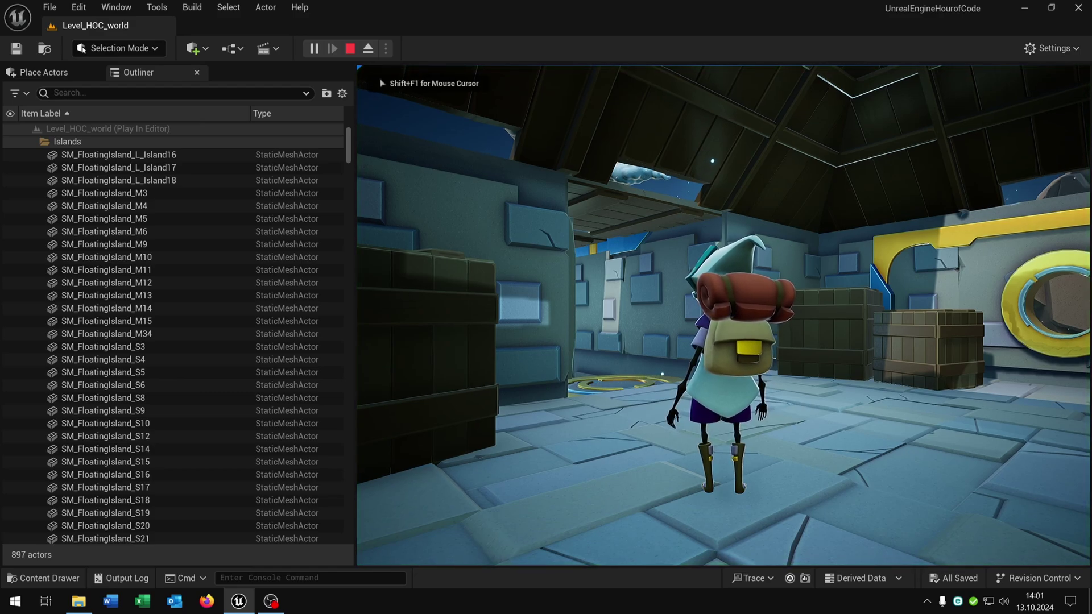
{"action": "mouse_move", "coordinate": [723, 316]}
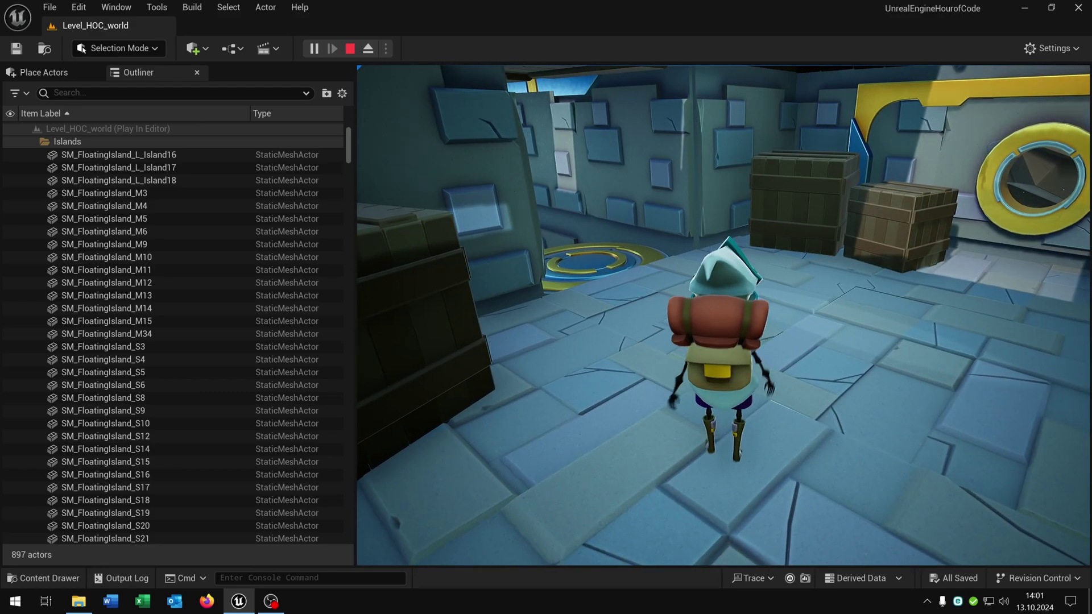
{"action": "key", "text": "w"}
{"action": "key", "text": "w"}
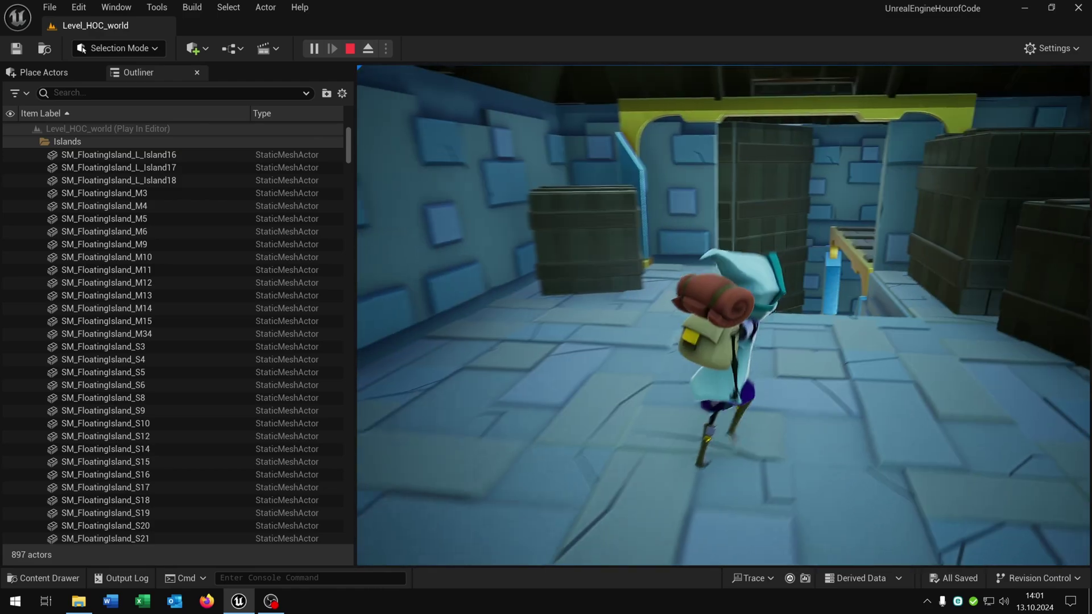
{"action": "key", "text": "w"}
{"action": "key", "text": "d"}
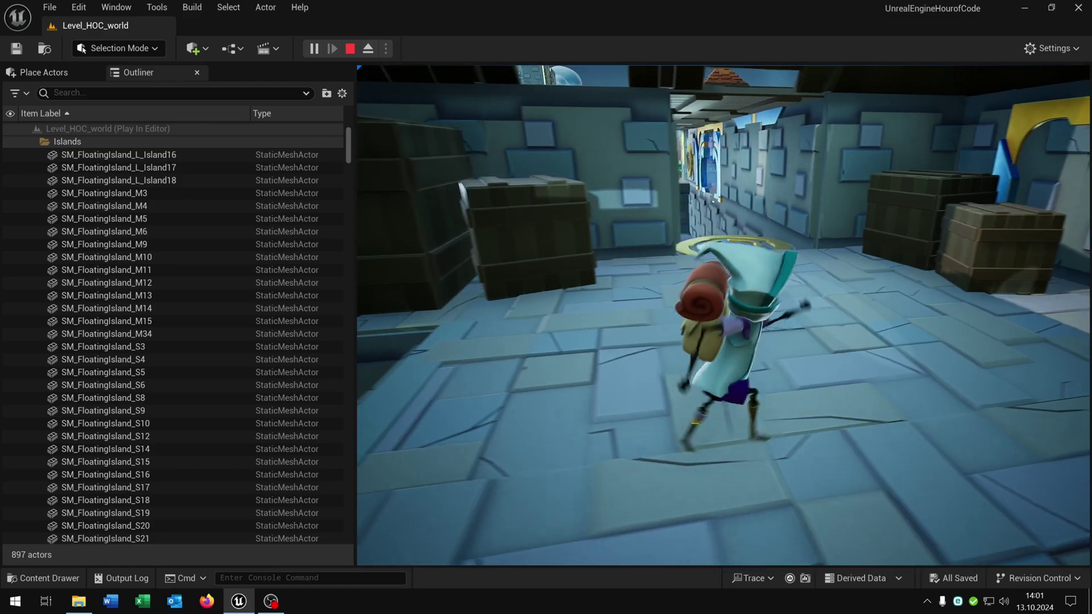
{"action": "key", "text": "w"}
{"action": "key", "text": "a"}
{"action": "key", "text": "s"}
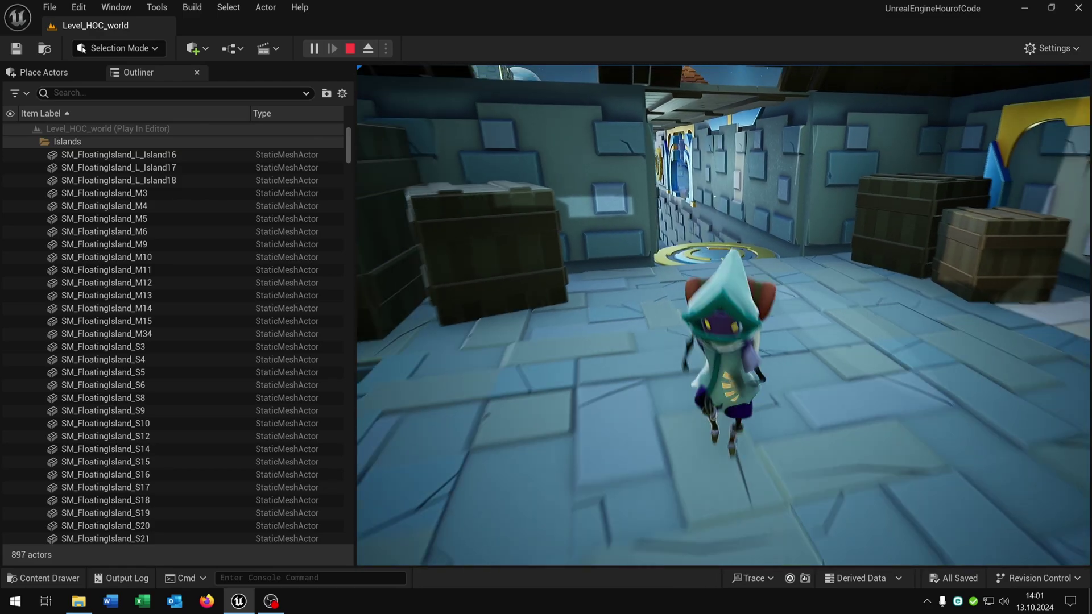
{"action": "key", "text": "w"}
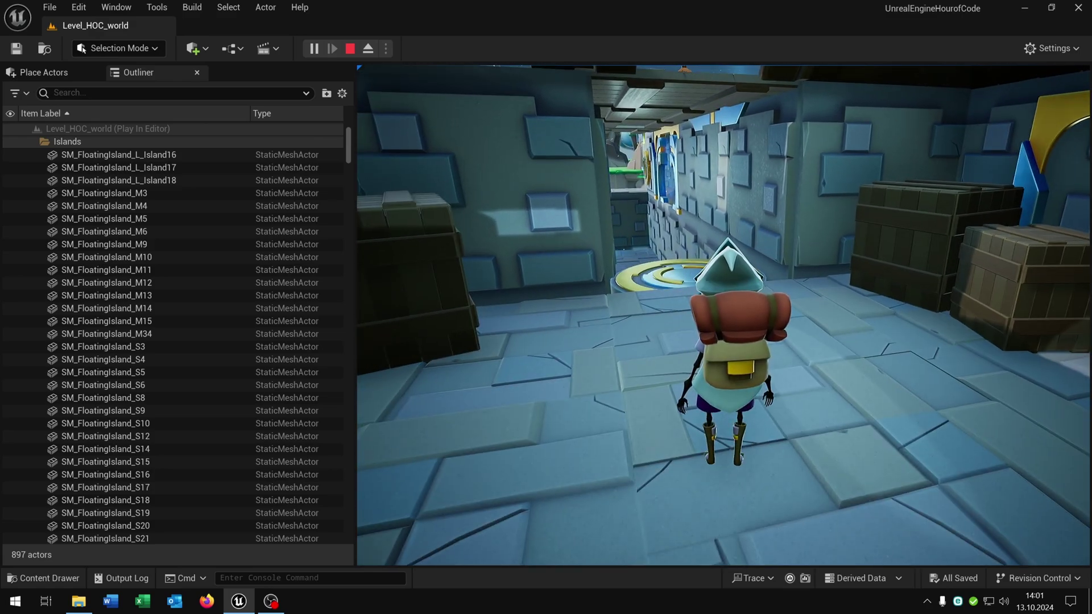
{"action": "key", "text": "Escape"}
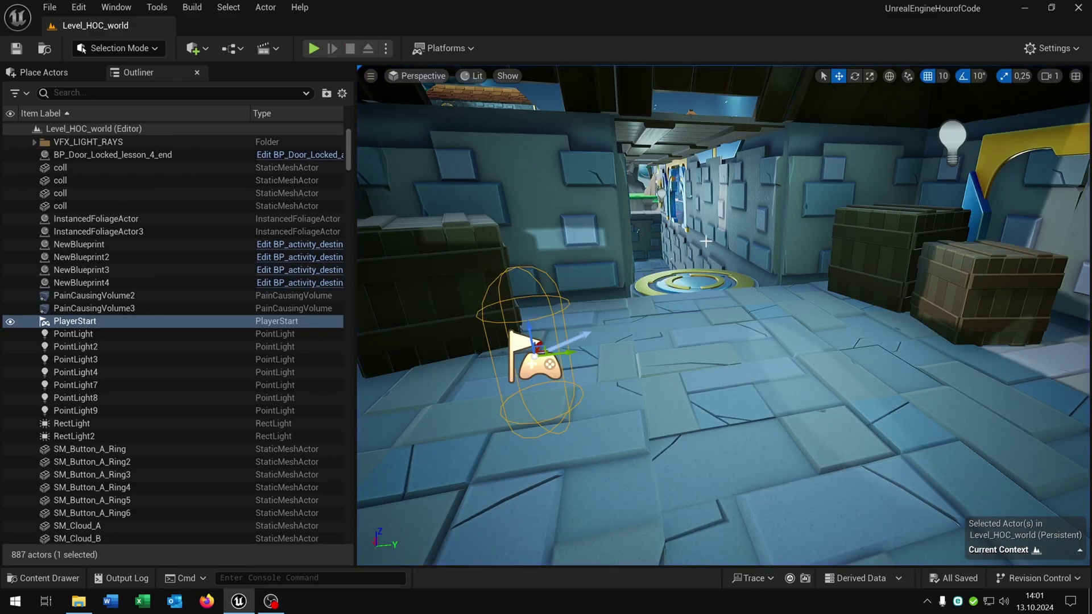
Show the Place Actors list, add a Content Browser panel below it, and enlarge that panel to show all its folders.
{"action": "key", "text": "s"}
{"action": "right_click_drag", "start_coordinate": [692, 259], "coordinate": [630, 278]}
{"action": "key", "text": "w"}
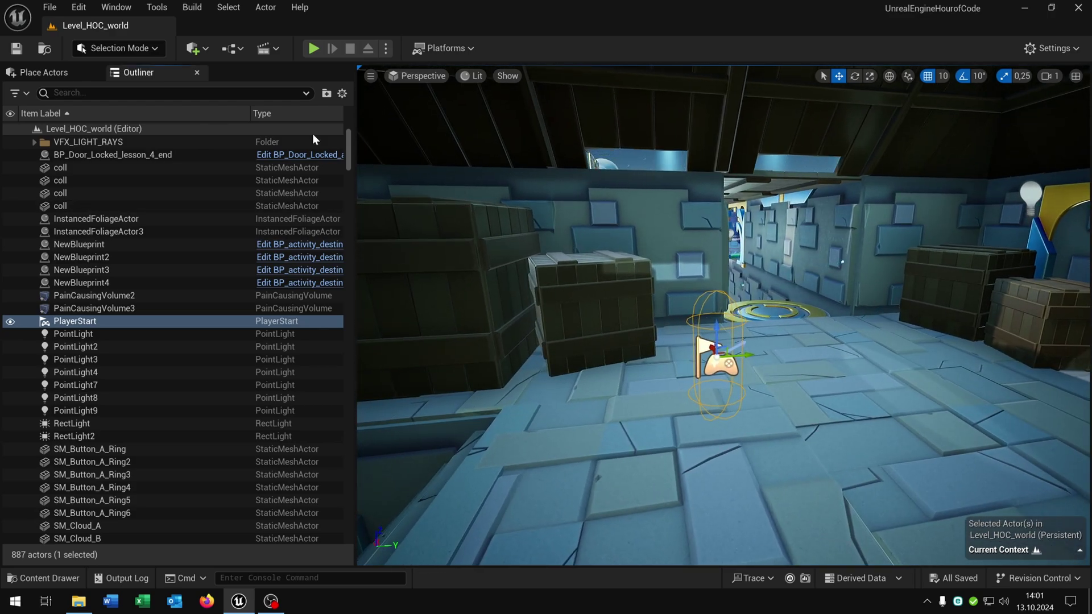
{"action": "left_click", "coordinate": [45, 73]}
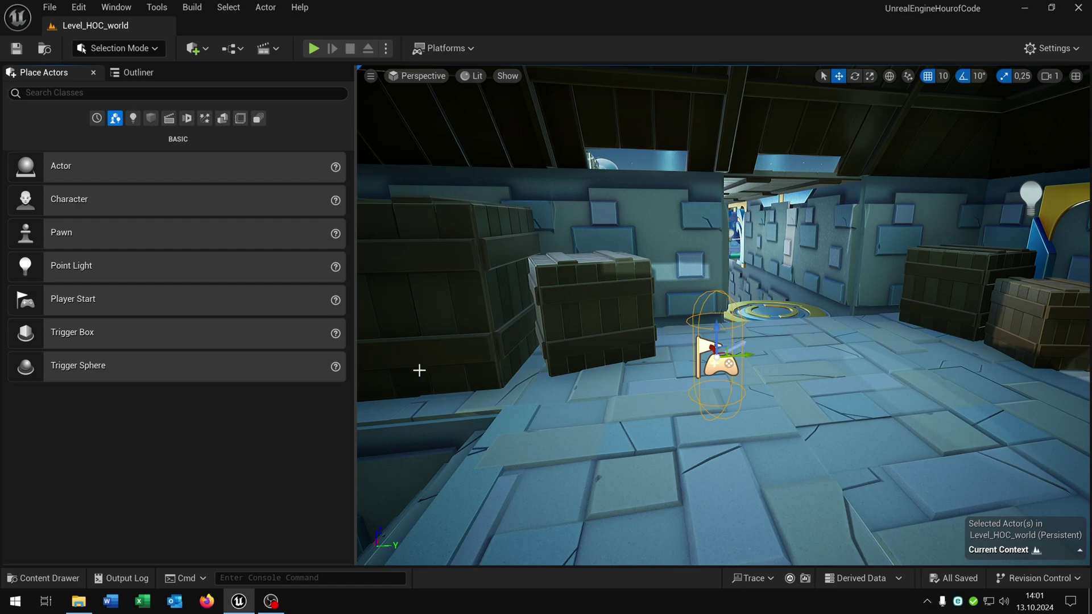
{"action": "left_click", "coordinate": [117, 8]}
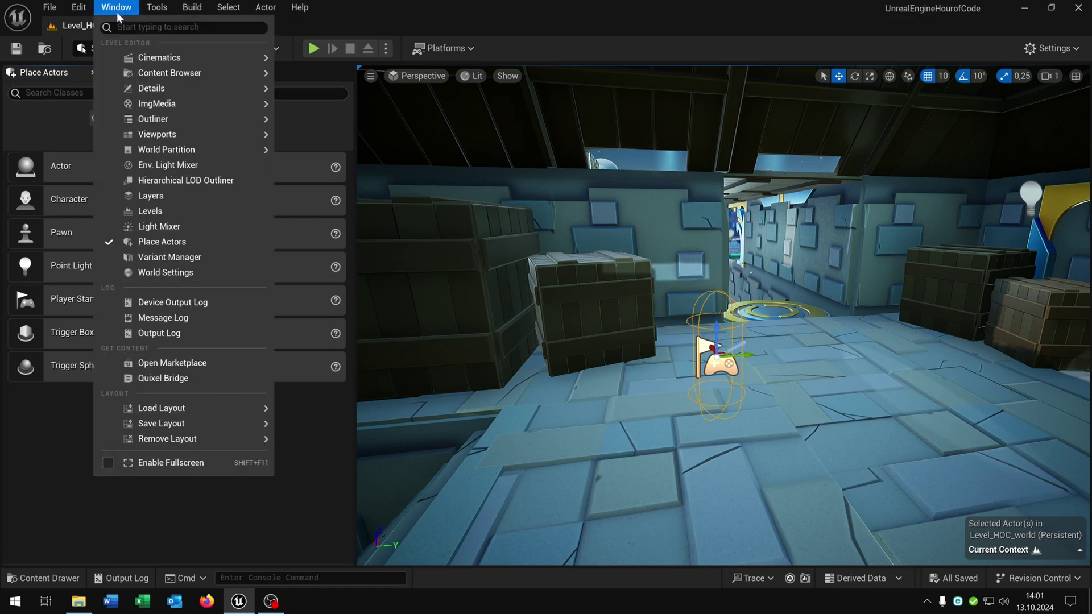
{"action": "mouse_move", "coordinate": [255, 76]}
{"action": "left_click", "coordinate": [310, 78]}
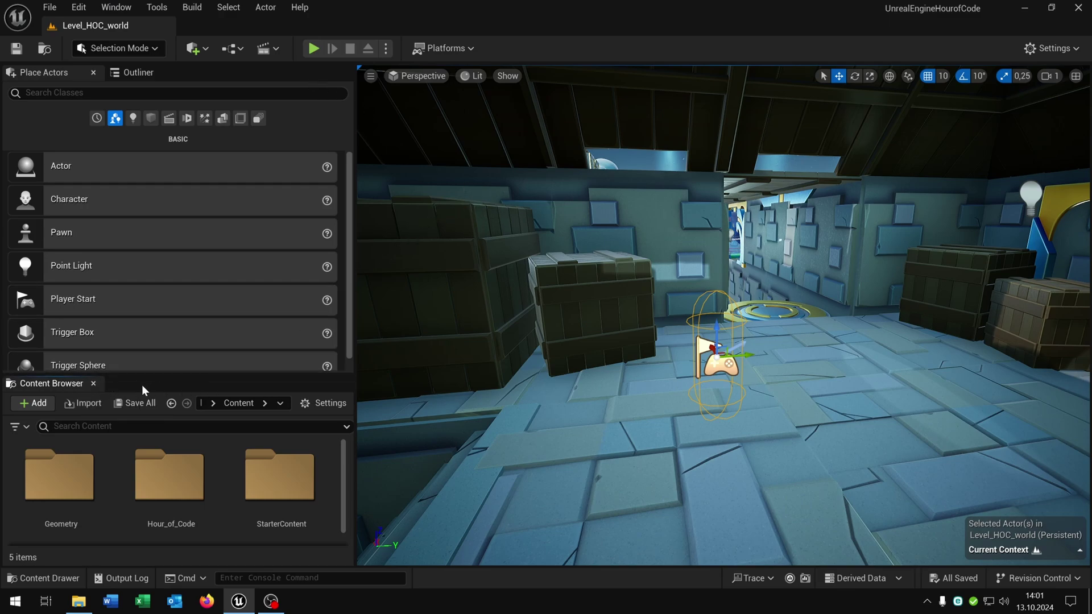
{"action": "left_click_drag", "start_coordinate": [171, 374], "coordinate": [183, 261]}
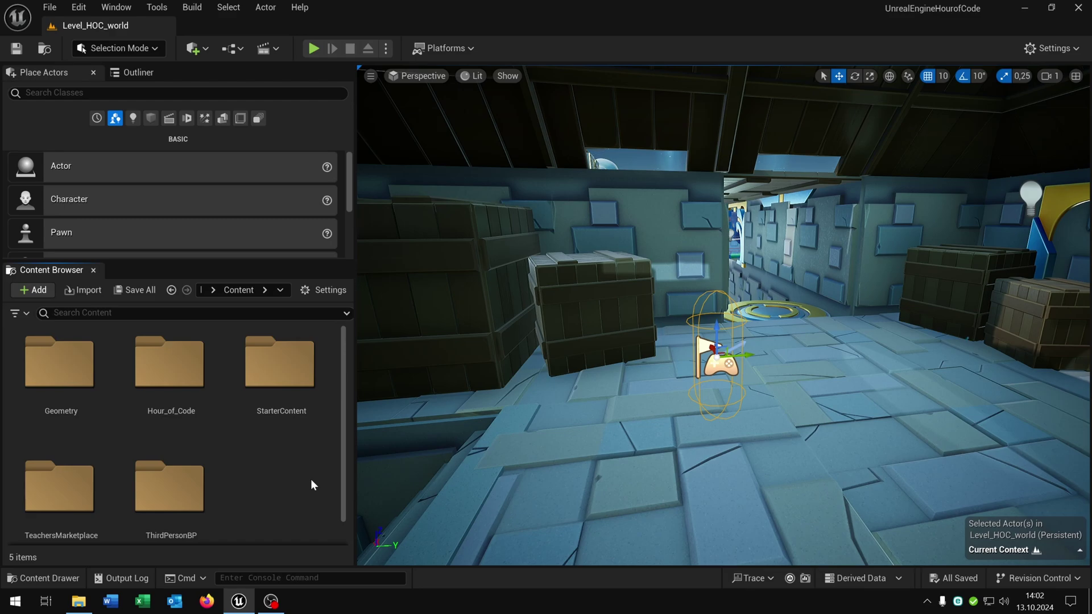
Set the editor's application scale to 0,9 in the Widget Reflector and close it.
{"action": "key", "text": "ctrl+shift+w"}
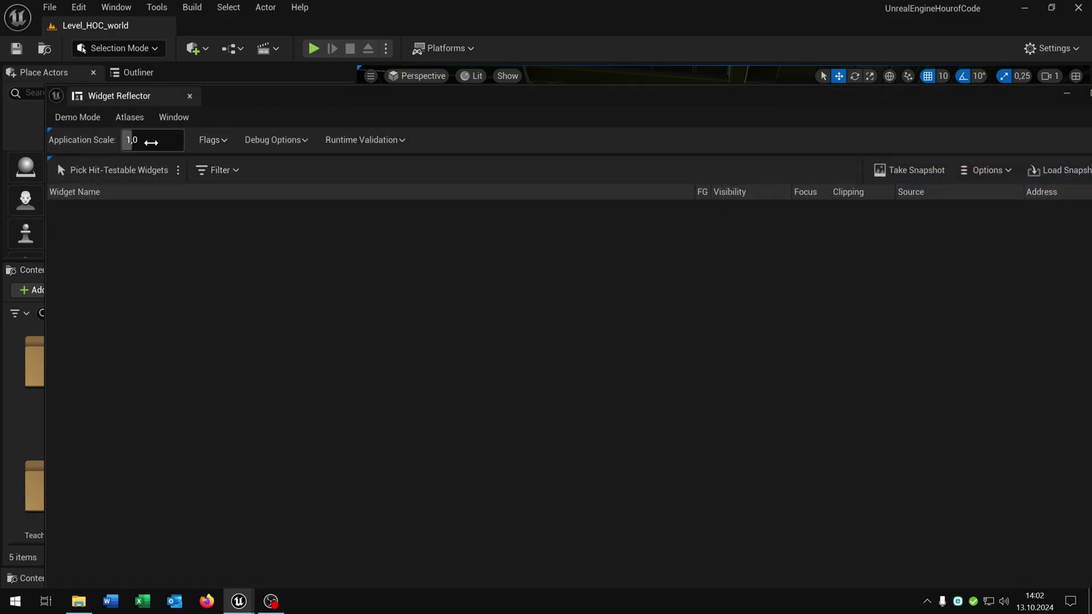
{"action": "left_click", "coordinate": [137, 140]}
{"action": "type", "text": "0,9"}
{"action": "key", "text": "Return"}
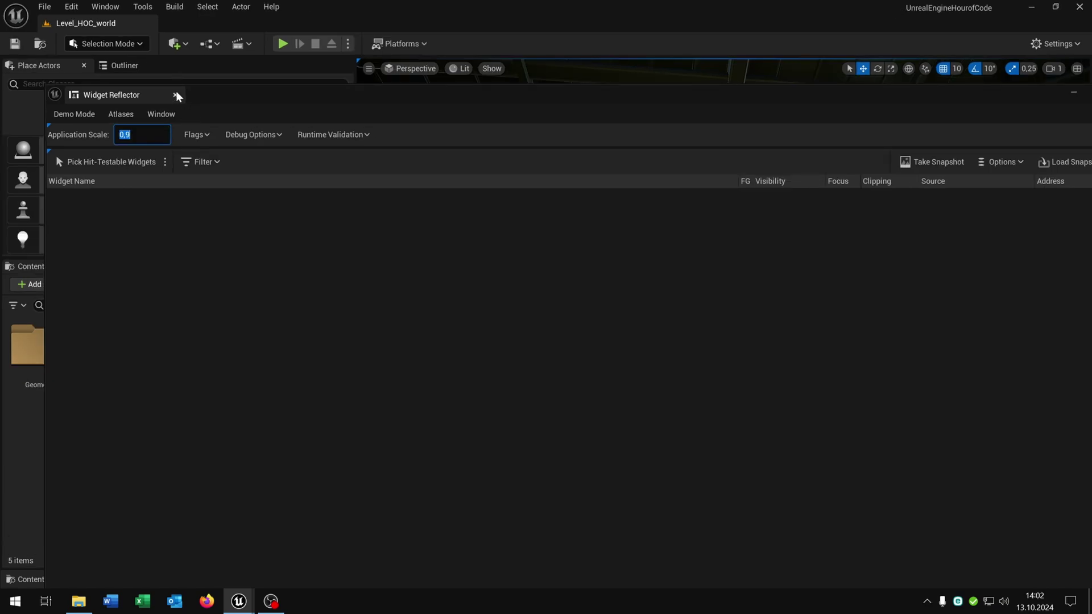
{"action": "left_click", "coordinate": [176, 95]}
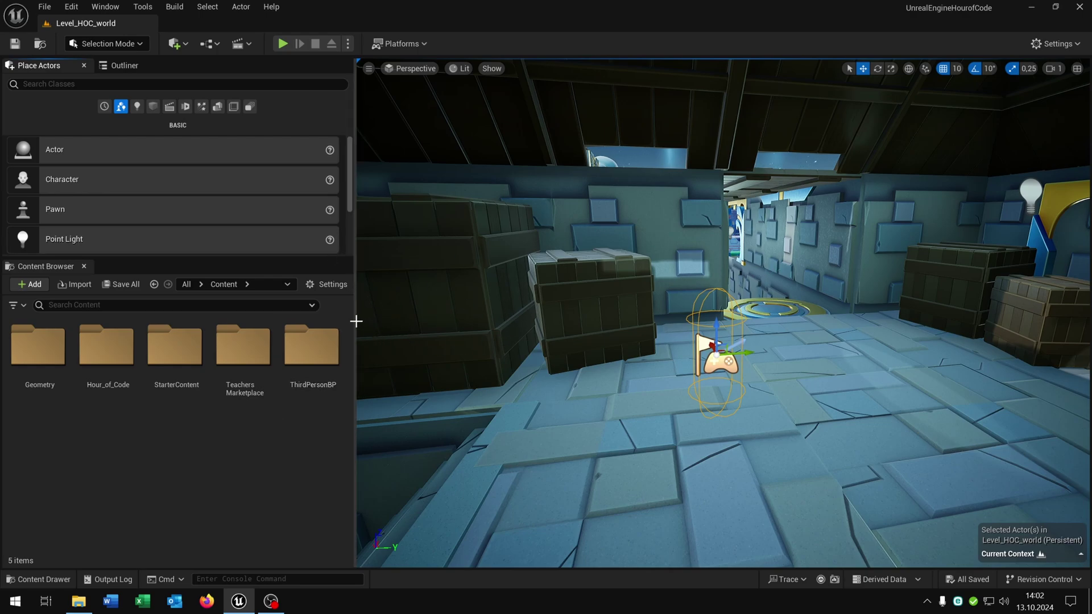
Narrow the Place Actors and Content Browser column, and re-dock the Content Browser first below the viewport, finally above it.
{"action": "left_click_drag", "start_coordinate": [353, 320], "coordinate": [297, 324]}
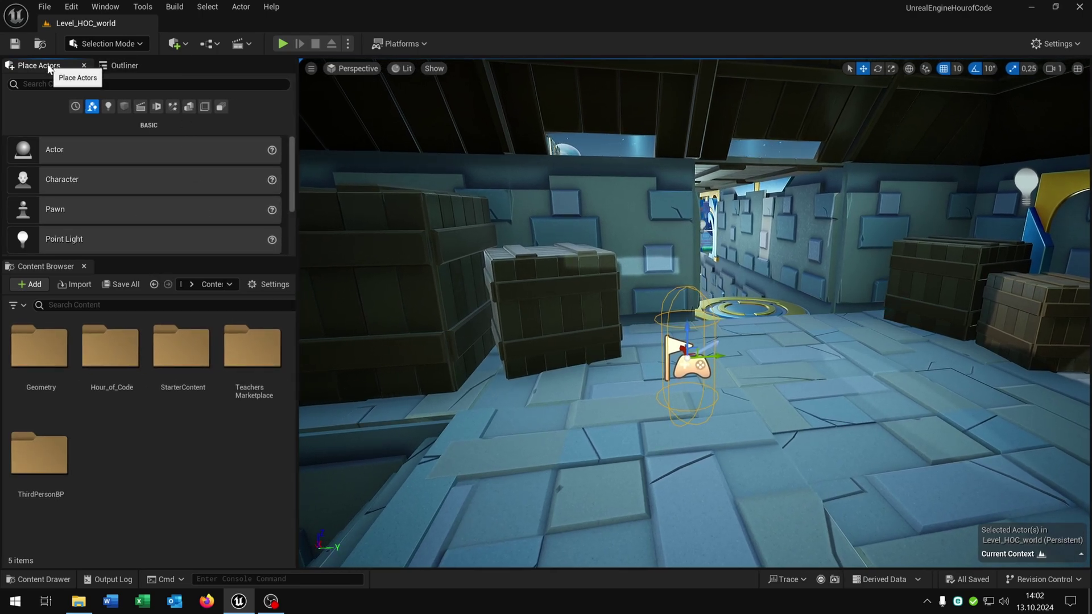
{"action": "left_click_drag", "start_coordinate": [41, 266], "coordinate": [566, 516]}
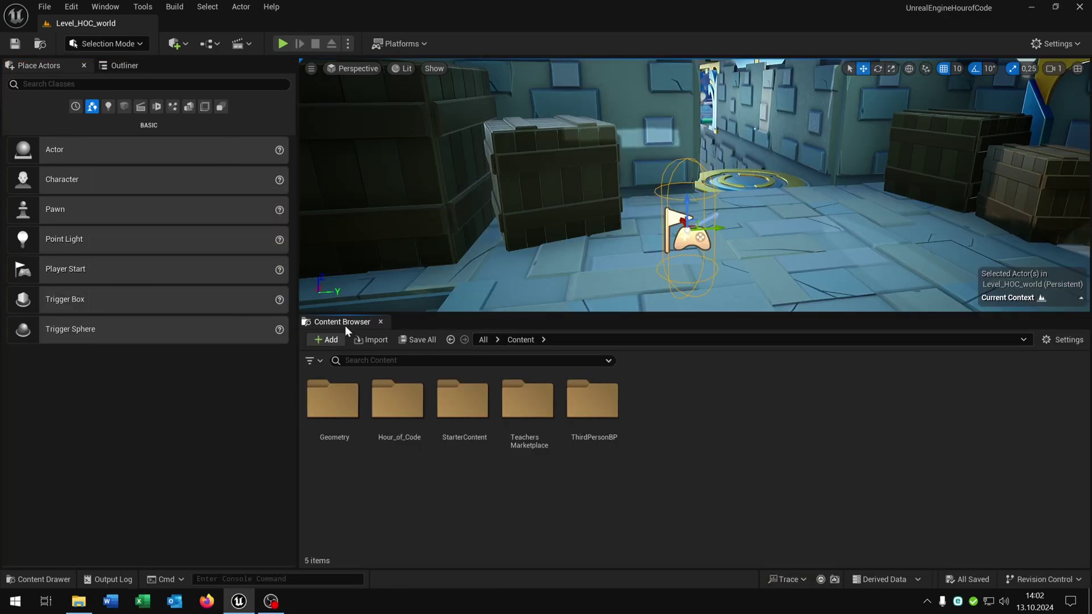
{"action": "left_click_drag", "start_coordinate": [343, 322], "coordinate": [554, 87]}
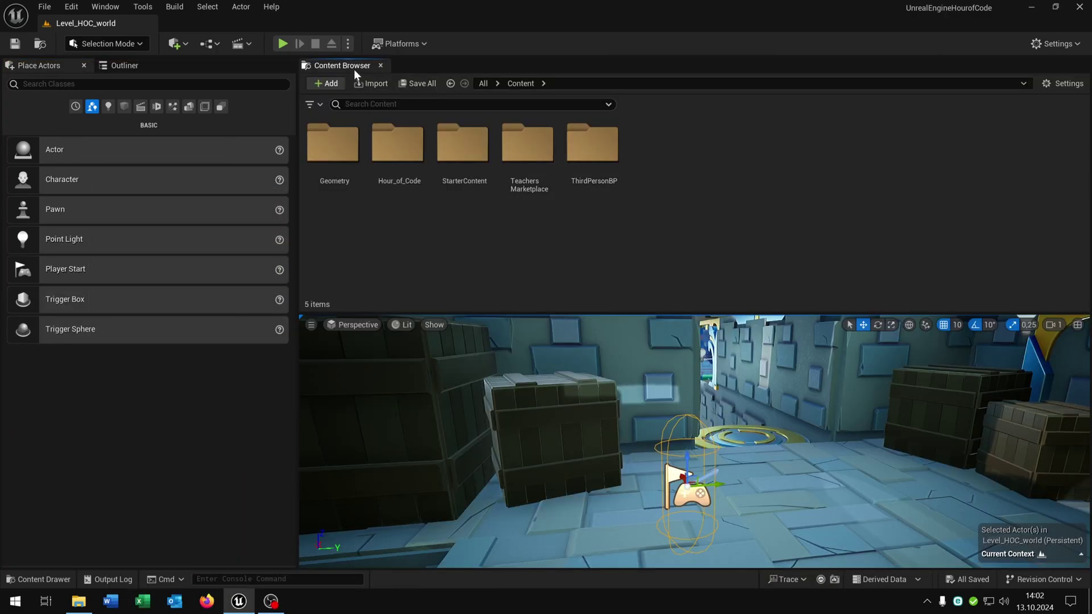
Dock the Content Browser back below the Place Actors panel.
{"action": "left_click_drag", "start_coordinate": [353, 68], "coordinate": [130, 510]}
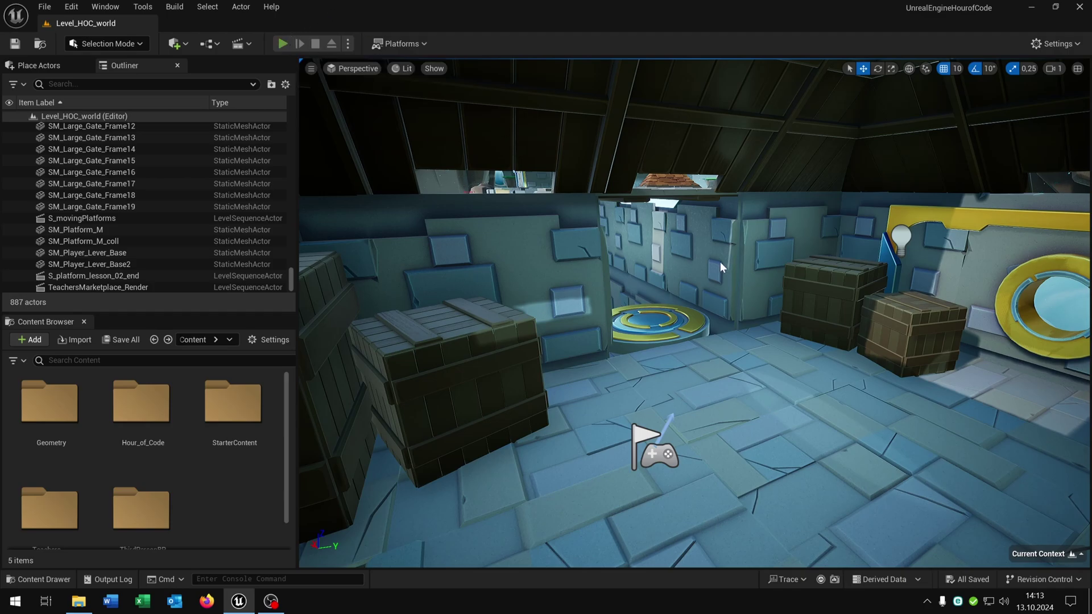
Play the level, run the character onto the round platform at the corridor entrance, and stop the play session.
{"action": "key", "text": "alt+p"}
{"action": "key", "text": "w"}
{"action": "key", "text": "w"}
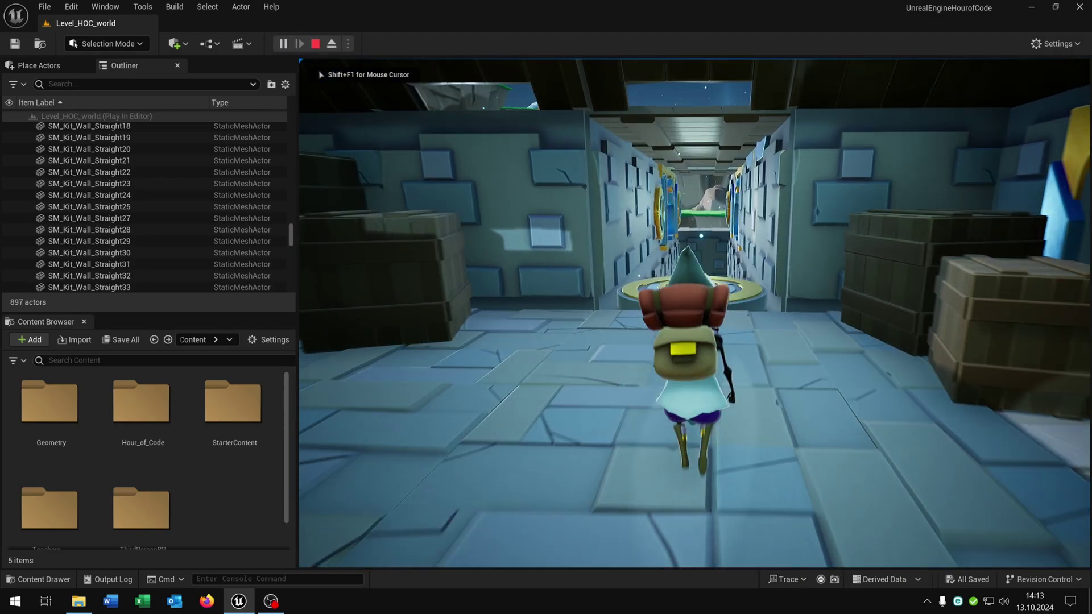
{"action": "key", "text": "w"}
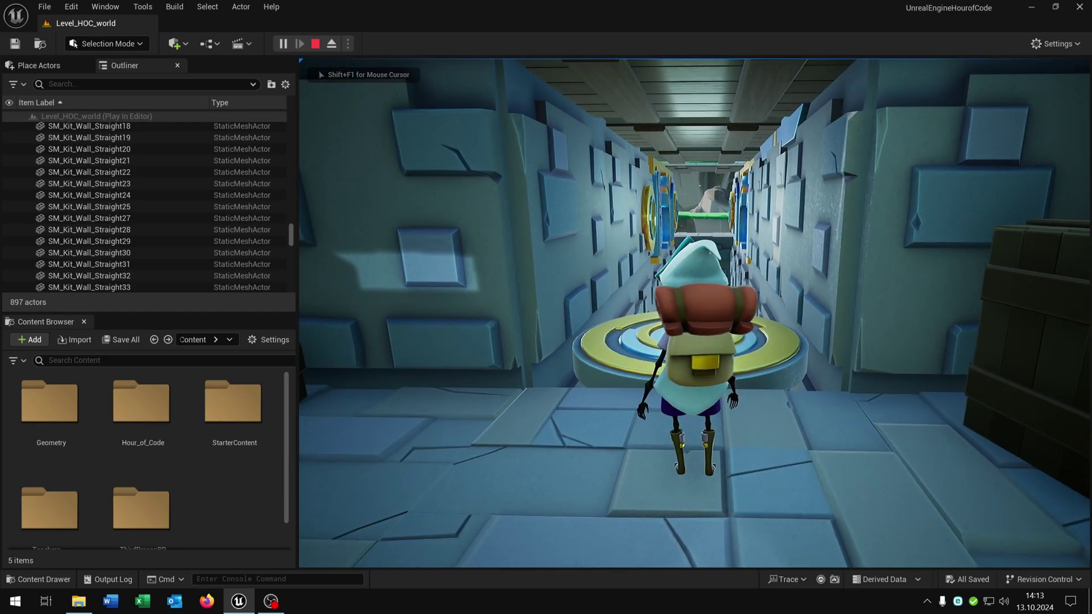
{"action": "key", "text": "w"}
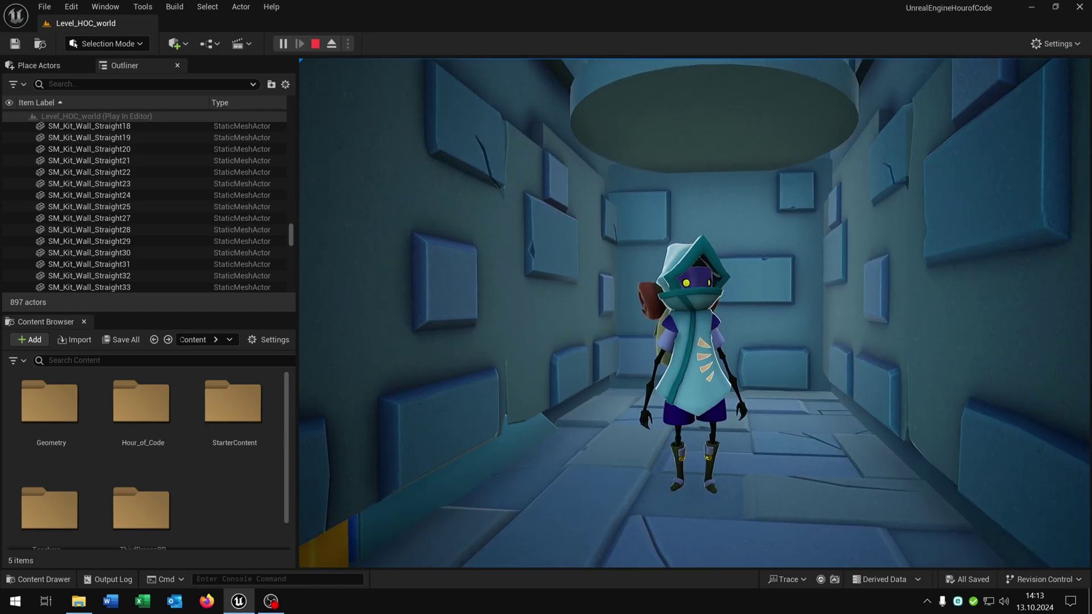
{"action": "key", "text": "Escape"}
Select the round platform SM_Platform_M in the viewport and open a Details panel for it.
{"action": "right_click_drag", "start_coordinate": [819, 212], "coordinate": [819, 114]}
{"action": "key", "text": "w"}
{"action": "right_click_drag", "start_coordinate": [726, 349], "coordinate": [506, 444]}
{"action": "key", "text": "s"}
{"action": "left_click", "coordinate": [726, 349]}
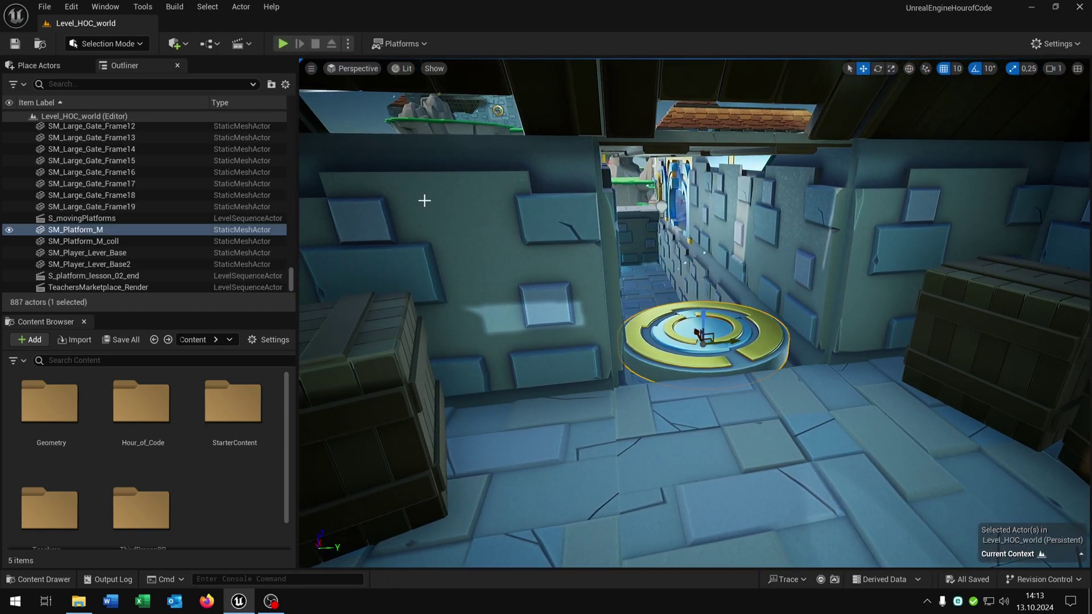
{"action": "left_click", "coordinate": [111, 8]}
{"action": "mouse_move", "coordinate": [148, 82]}
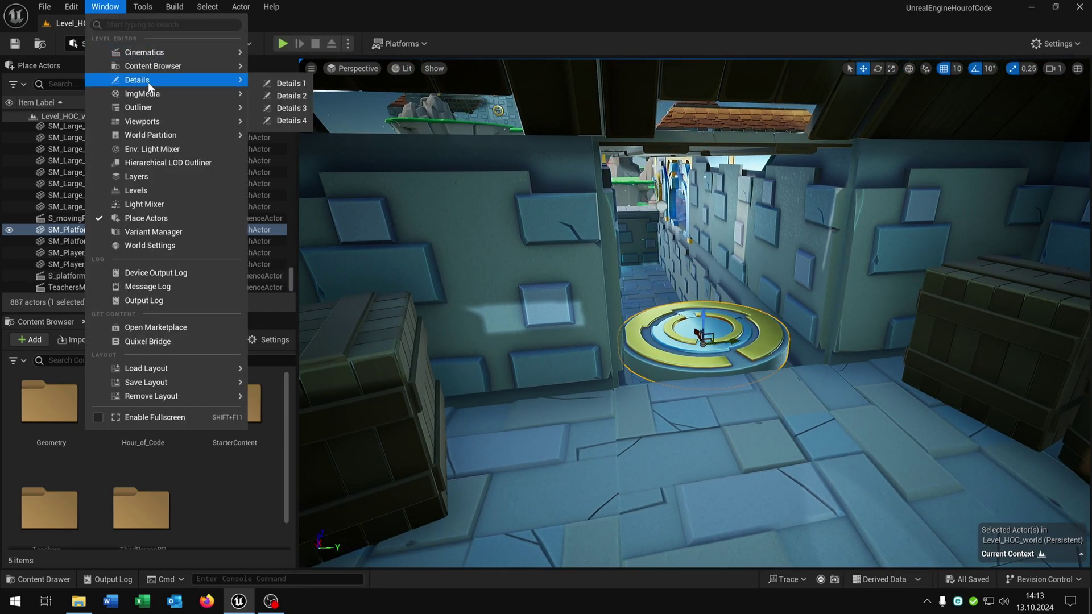
{"action": "left_click", "coordinate": [281, 84]}
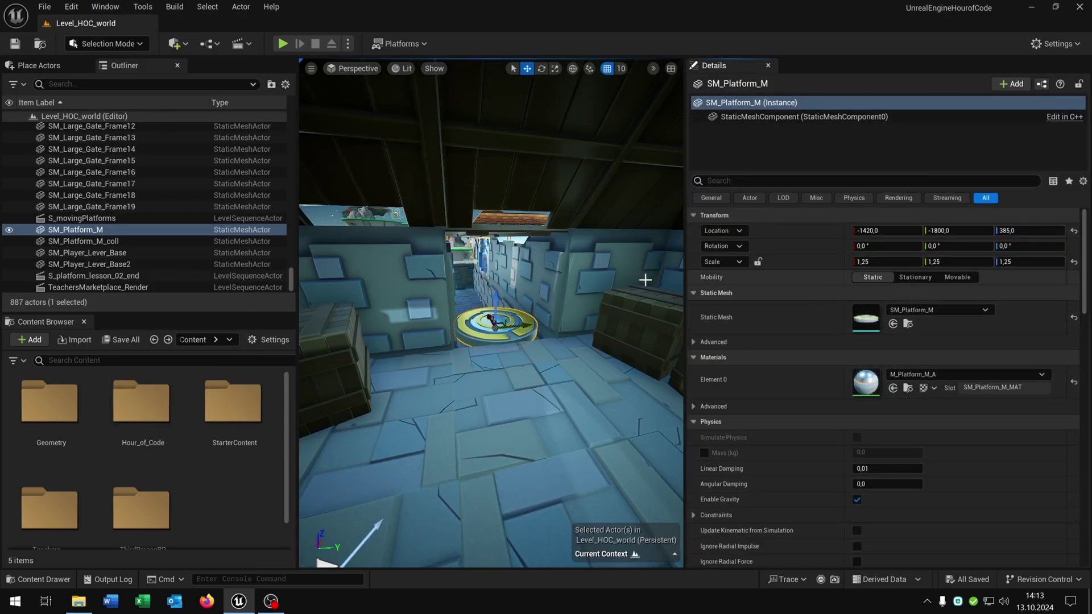
Move SM_Platform_M in the horizontal plane to X -1410 and Y -1810.
{"action": "right_click_drag", "start_coordinate": [597, 289], "coordinate": [597, 265]}
{"action": "key", "text": "w"}
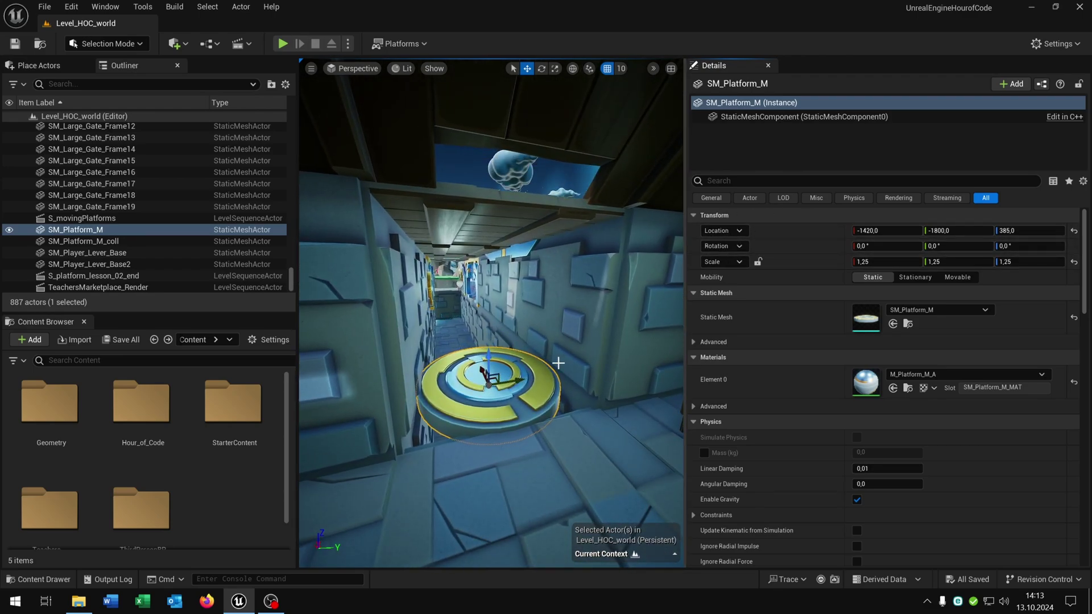
{"action": "key", "text": "a"}
{"action": "right_click_drag", "start_coordinate": [558, 364], "coordinate": [610, 371]}
{"action": "key", "text": "d"}
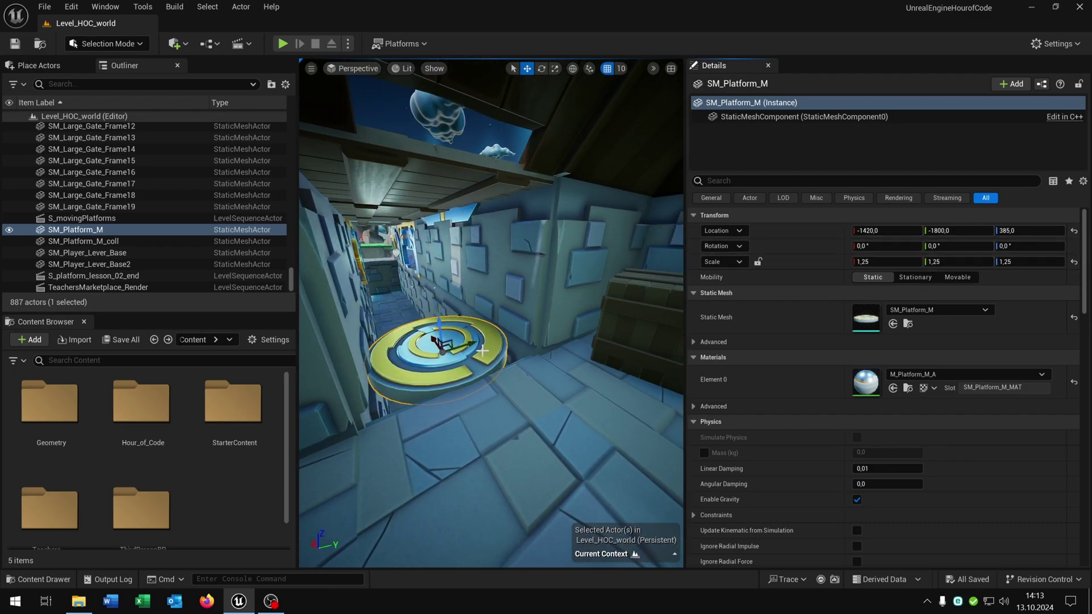
{"action": "left_click_drag", "start_coordinate": [471, 343], "coordinate": [436, 341]}
Try out the Rotate tool on SM_Platform_M and set its X rotation to 0.
{"action": "right_click_drag", "start_coordinate": [562, 336], "coordinate": [538, 336]}
{"action": "key", "text": "e"}
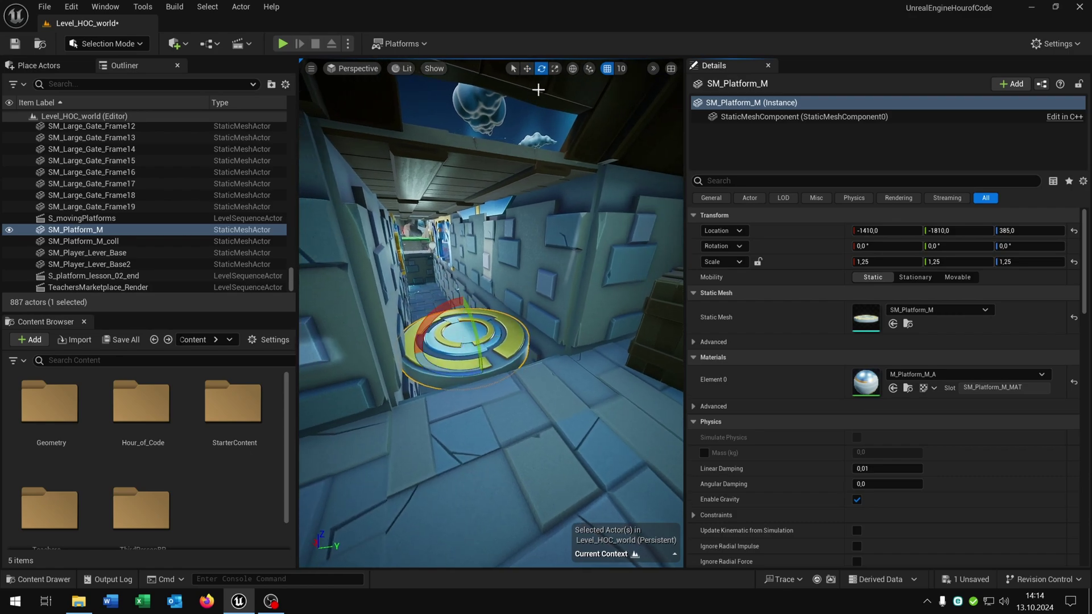
{"action": "mouse_move", "coordinate": [463, 320]}
{"action": "left_mouse_down"}
{"action": "mouse_move", "coordinate": [469, 284]}
{"action": "mouse_move", "coordinate": [469, 335]}
{"action": "mouse_move", "coordinate": [469, 307]}
{"action": "left_mouse_up"}
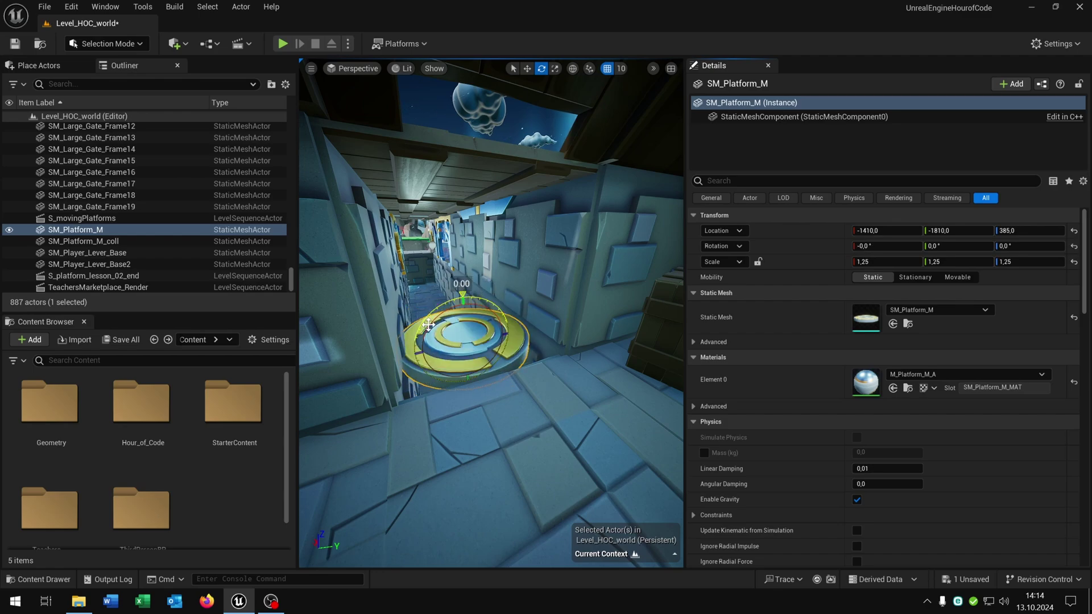
{"action": "left_click", "coordinate": [867, 245]}
{"action": "type", "text": "0"}
{"action": "key", "text": "Return"}
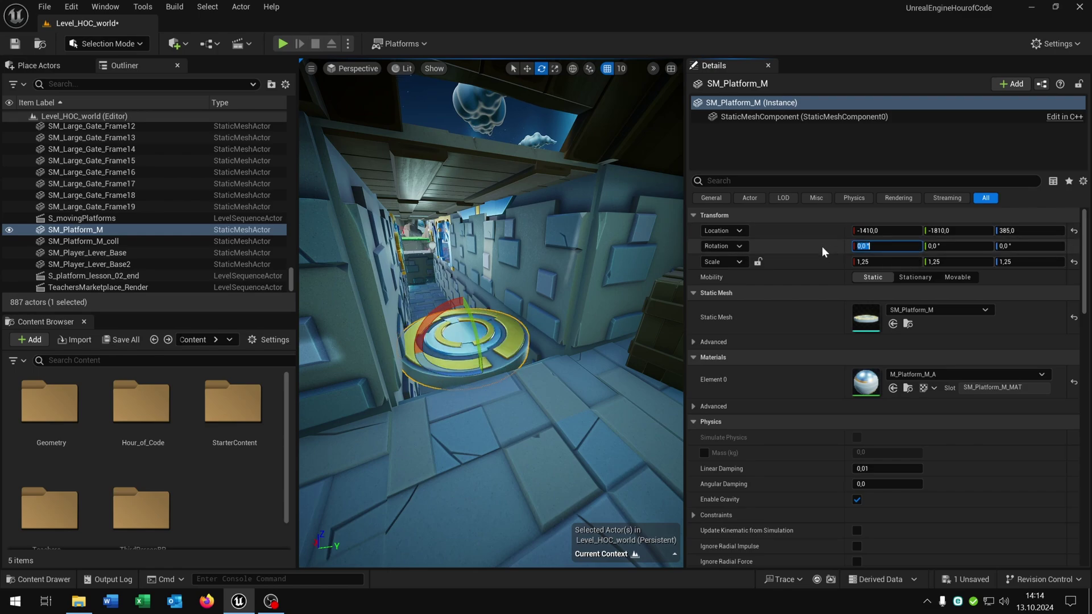
Stretch SM_Platform_M vertically to a Z scale of 2,75 and undo the scaling.
{"action": "right_click_drag", "start_coordinate": [551, 304], "coordinate": [529, 304]}
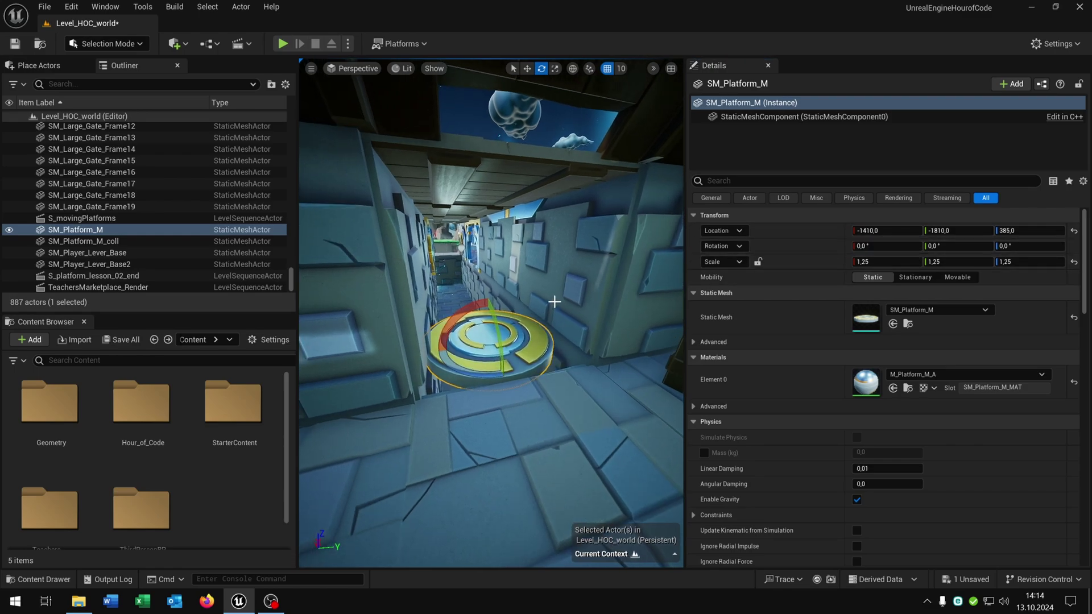
{"action": "key", "text": "r"}
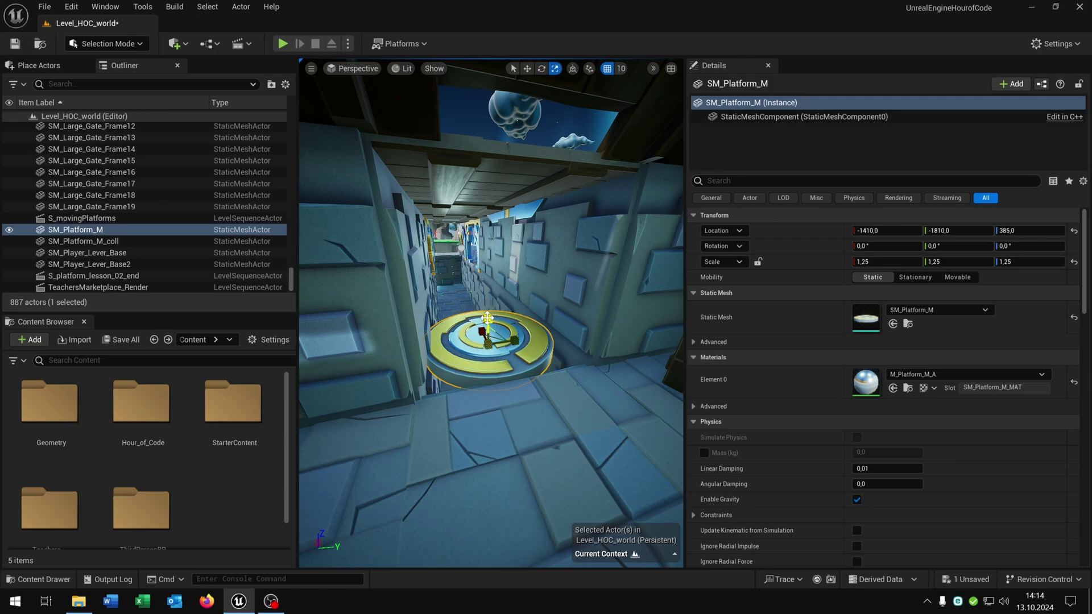
{"action": "mouse_move", "coordinate": [487, 317]}
{"action": "left_mouse_down"}
{"action": "mouse_move", "coordinate": [487, 259]}
{"action": "mouse_move", "coordinate": [487, 303]}
{"action": "left_mouse_up"}
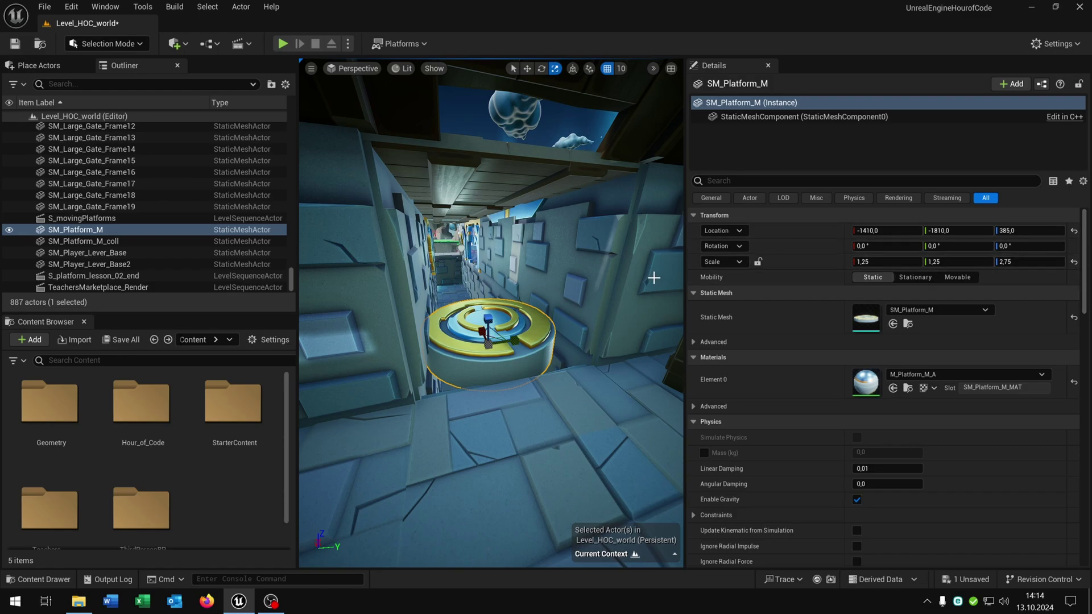
{"action": "key", "text": "ctrl+z"}
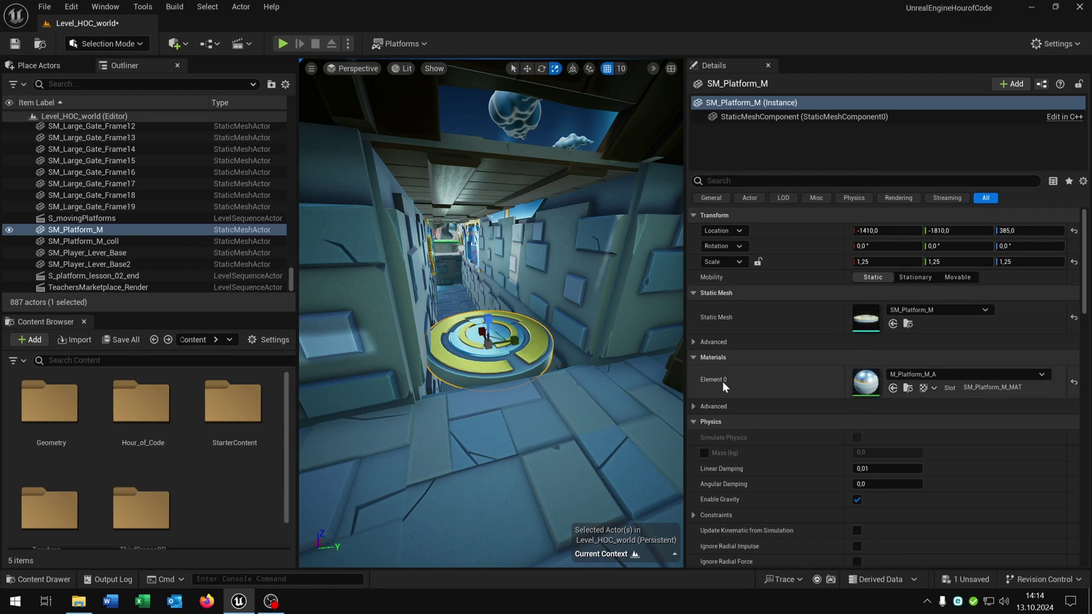
Look through the platform's Materials, Physics, Collision and Lighting properties.
{"action": "scroll", "coordinate": [841, 375], "scroll_direction": "down", "scroll_amount": 3}
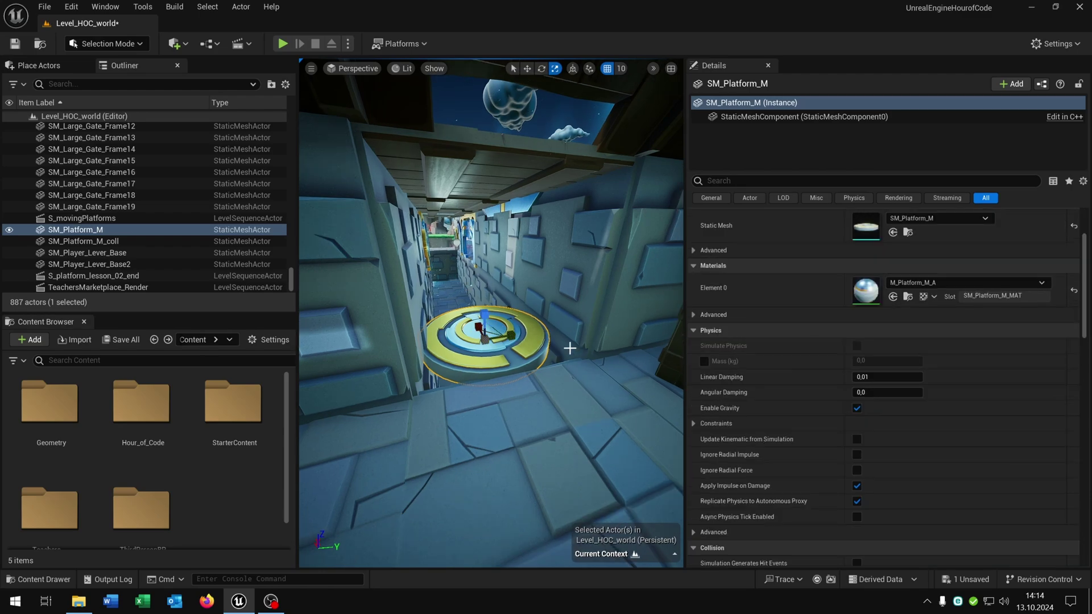
{"action": "scroll", "coordinate": [749, 349], "scroll_direction": "down", "scroll_amount": 6}
{"action": "scroll", "coordinate": [816, 435], "scroll_direction": "down", "scroll_amount": 2}
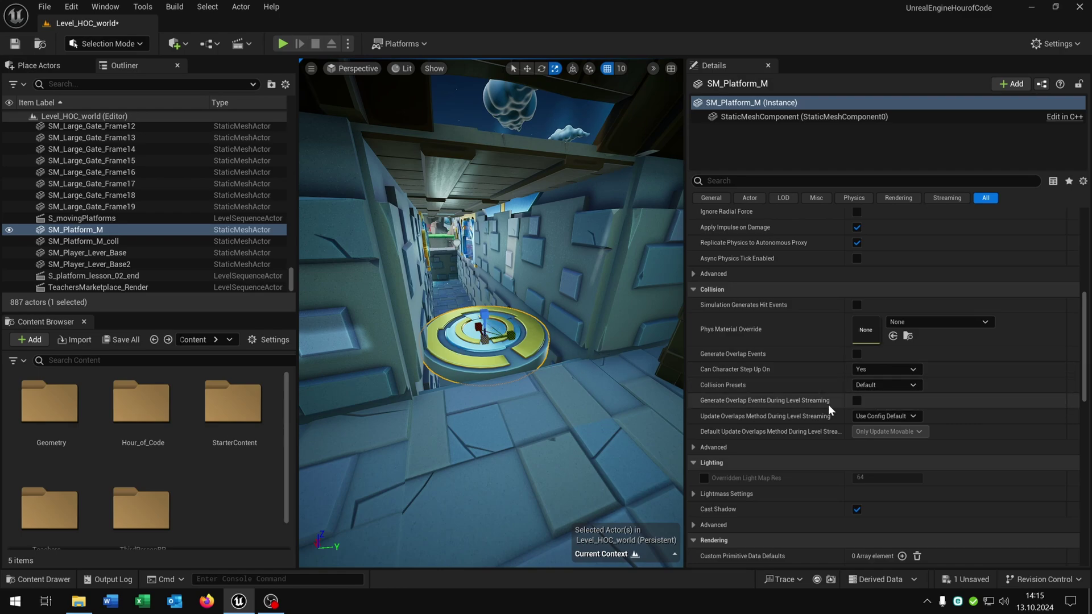
{"action": "scroll", "coordinate": [828, 404], "scroll_direction": "up", "scroll_amount": 10}
{"action": "scroll", "coordinate": [827, 404], "scroll_direction": "up", "scroll_amount": 3}
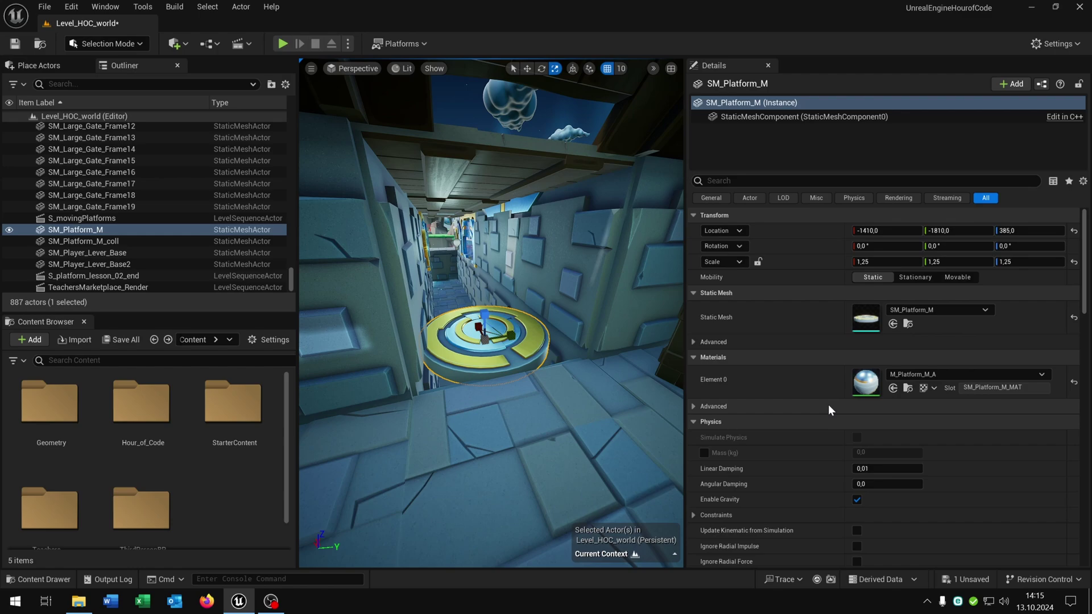
Locate the platform's static mesh in the Content Browser, widen that column, and open the mesh in its editor.
{"action": "left_click", "coordinate": [908, 324]}
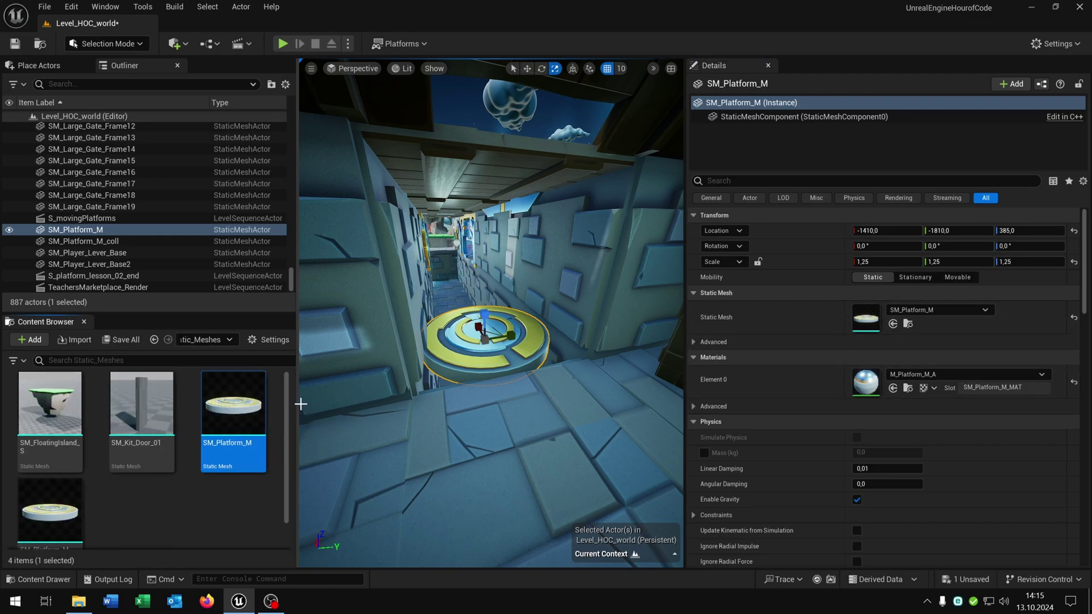
{"action": "left_click_drag", "start_coordinate": [297, 404], "coordinate": [333, 403]}
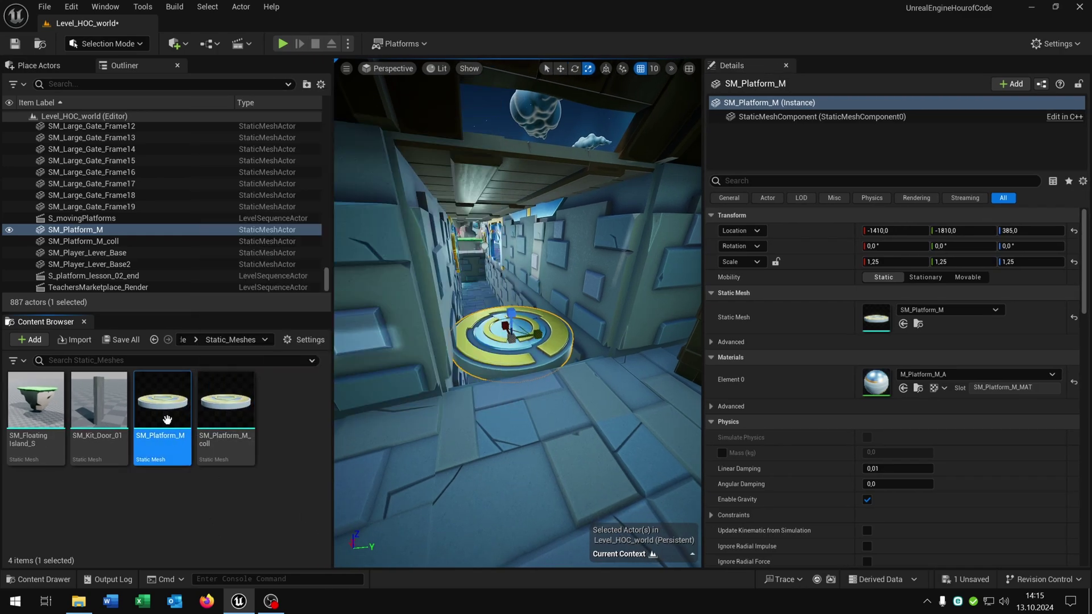
{"action": "mouse_move", "coordinate": [167, 410]}
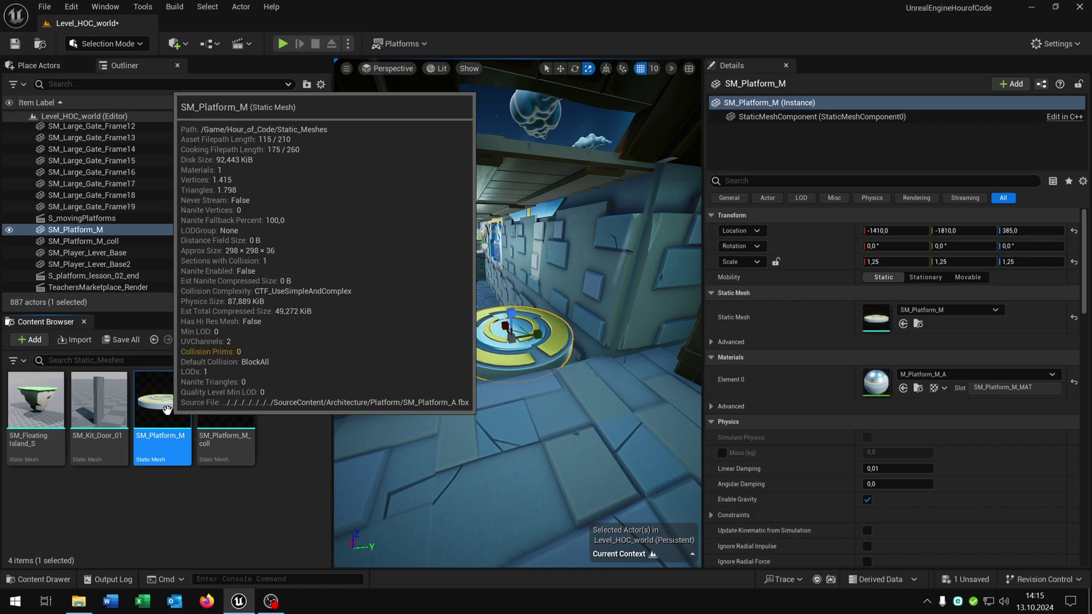
{"action": "double_click", "coordinate": [167, 410]}
Generate convex collision for the mesh with Hull Count 4, Max Hull Verts 16 and Hull Precision 100000, save it, and close the mesh editor.
{"action": "left_click_drag", "start_coordinate": [462, 391], "coordinate": [478, 432]}
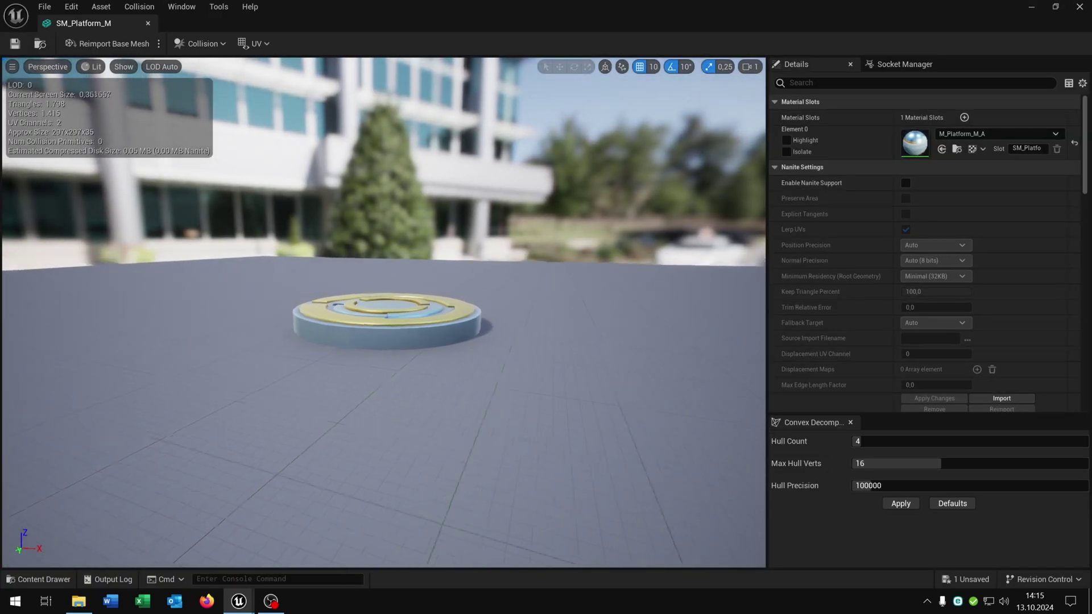
{"action": "scroll", "coordinate": [389, 234], "scroll_direction": "up", "scroll_amount": 6}
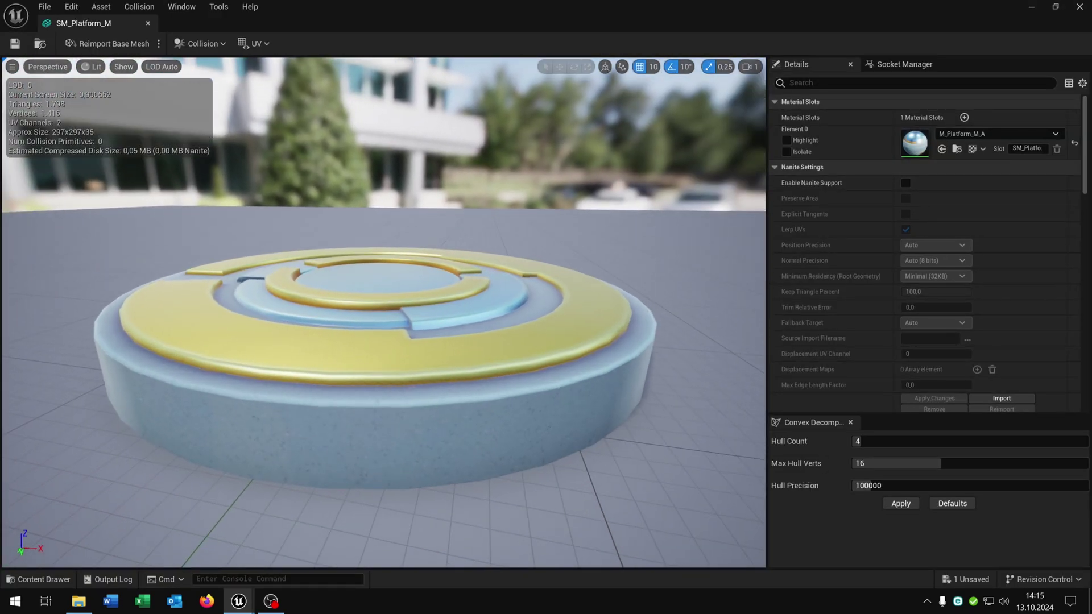
{"action": "scroll", "coordinate": [384, 313], "scroll_direction": "down", "scroll_amount": 4}
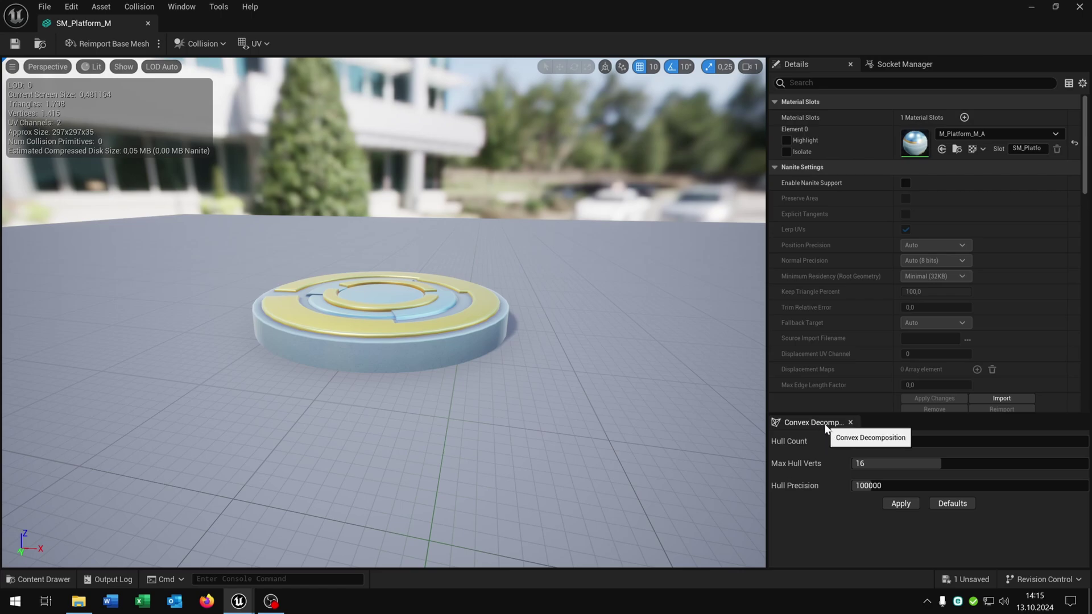
{"action": "left_click", "coordinate": [902, 503]}
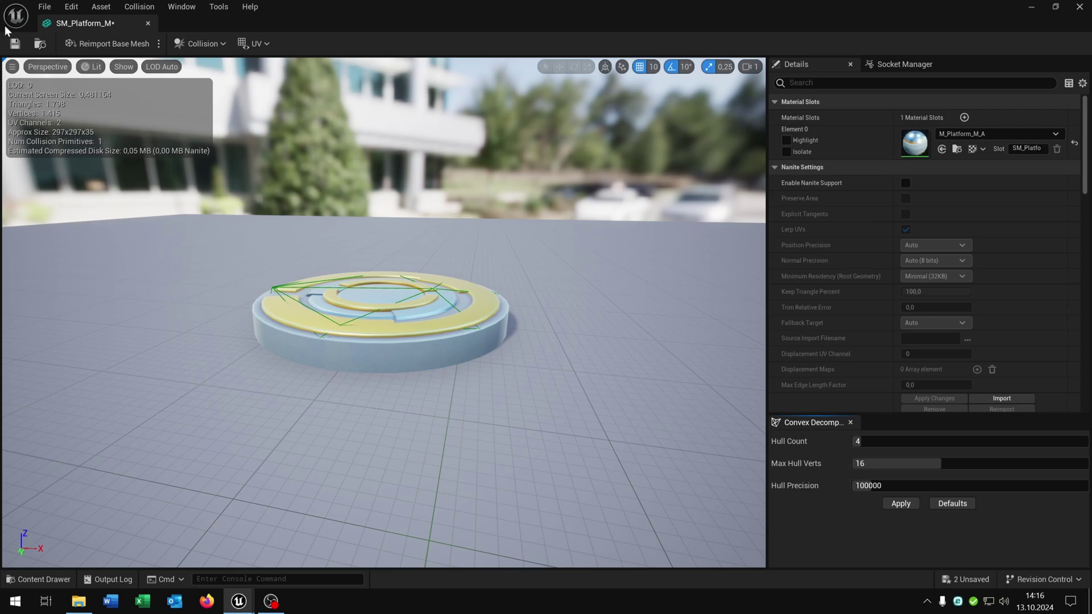
{"action": "left_click", "coordinate": [165, 19]}
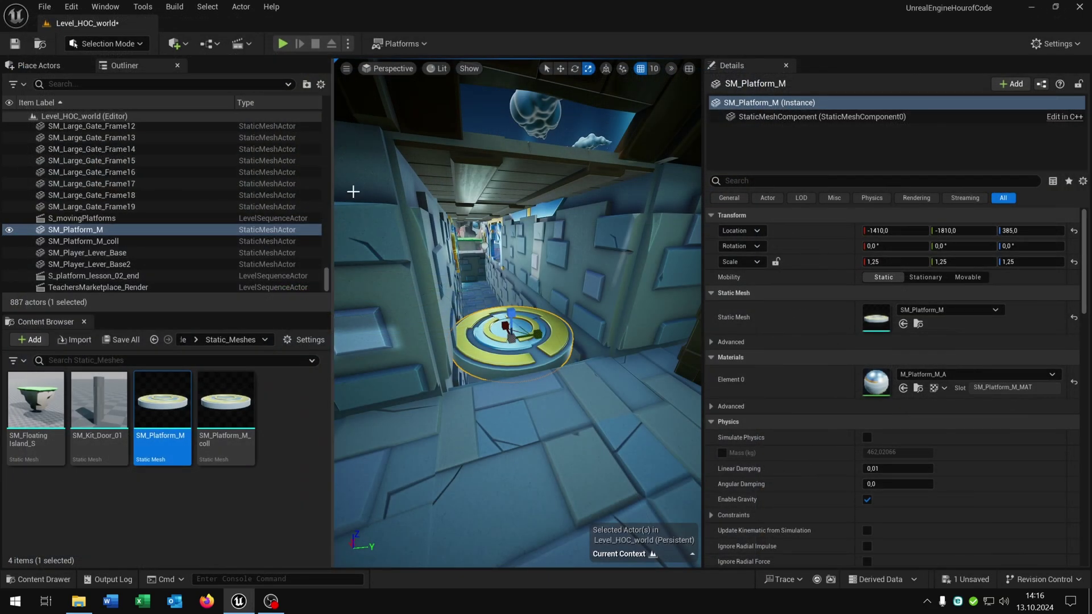
Close the Details panel, play-test the level by walking the character onto the round platform and back, and stop the session.
{"action": "mouse_move", "coordinate": [171, 402]}
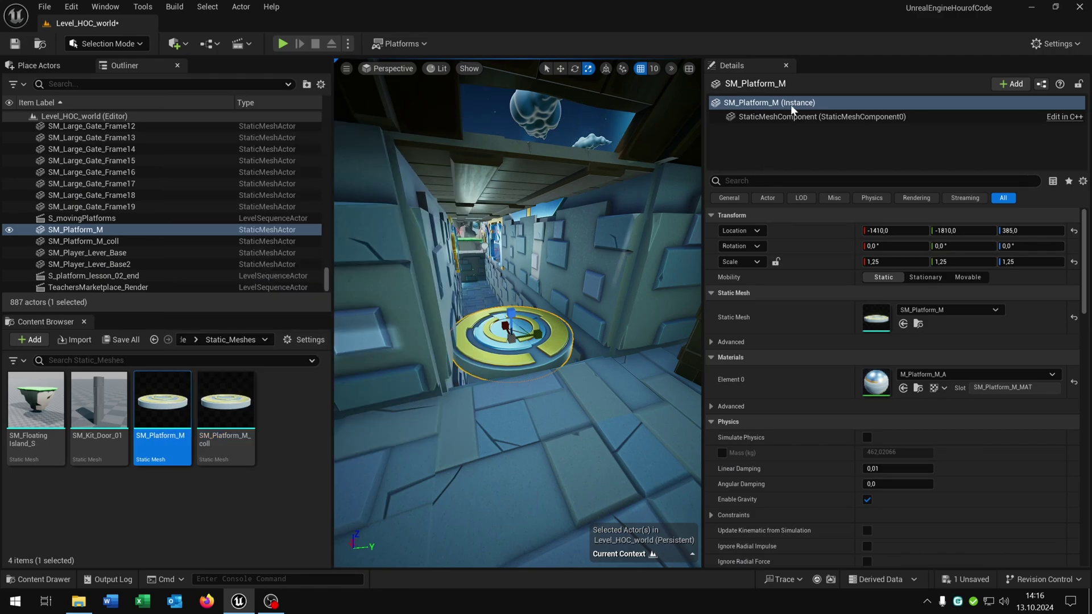
{"action": "left_click", "coordinate": [786, 64]}
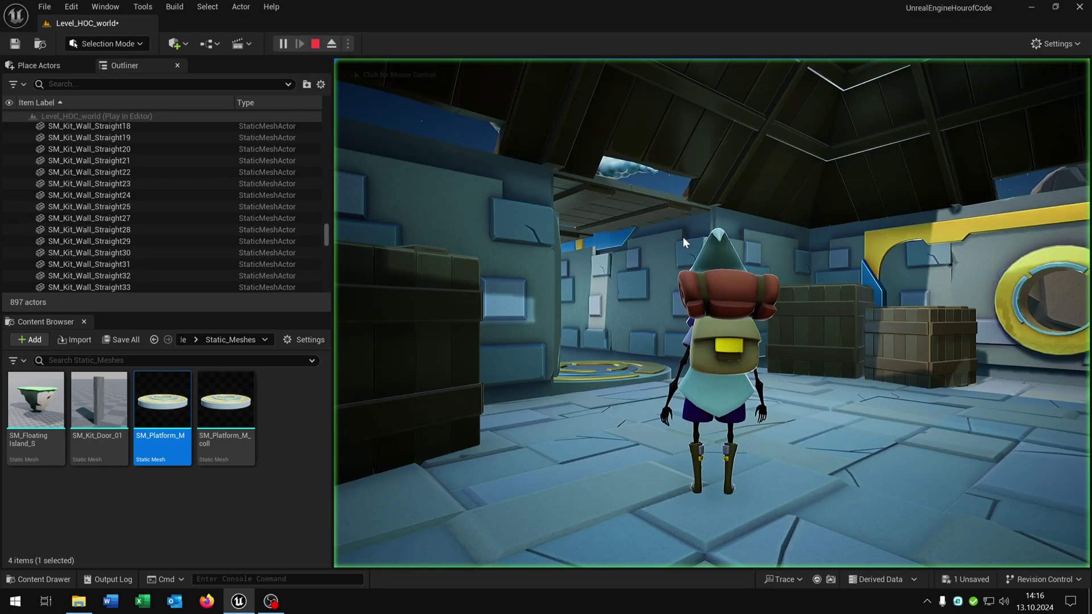
{"action": "left_click", "coordinate": [682, 236]}
{"action": "key", "text": "w"}
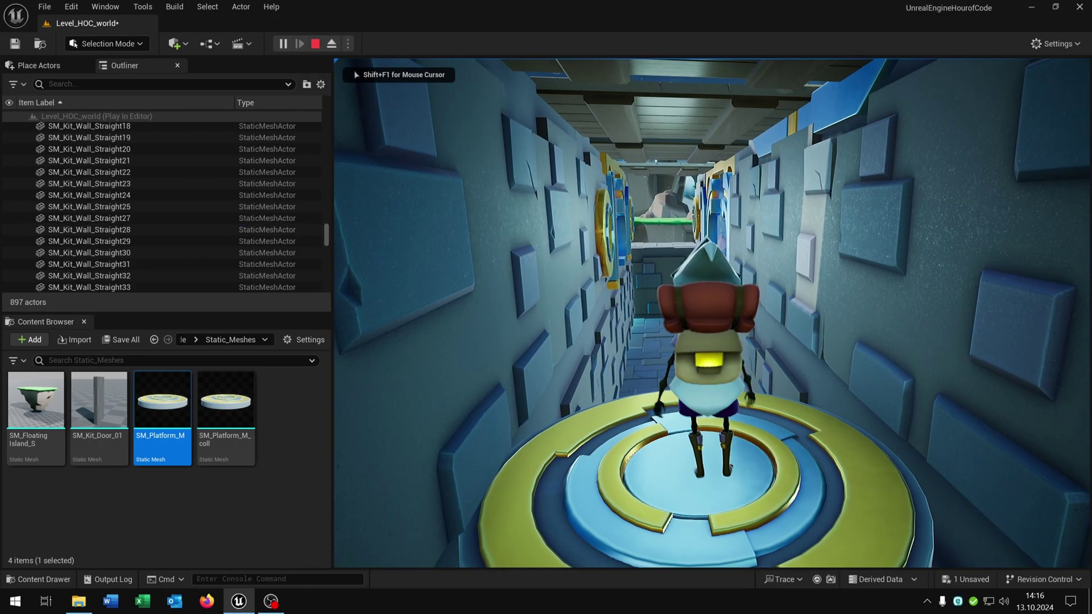
{"action": "key", "text": "s"}
{"action": "key", "text": "w"}
{"action": "key", "text": "s"}
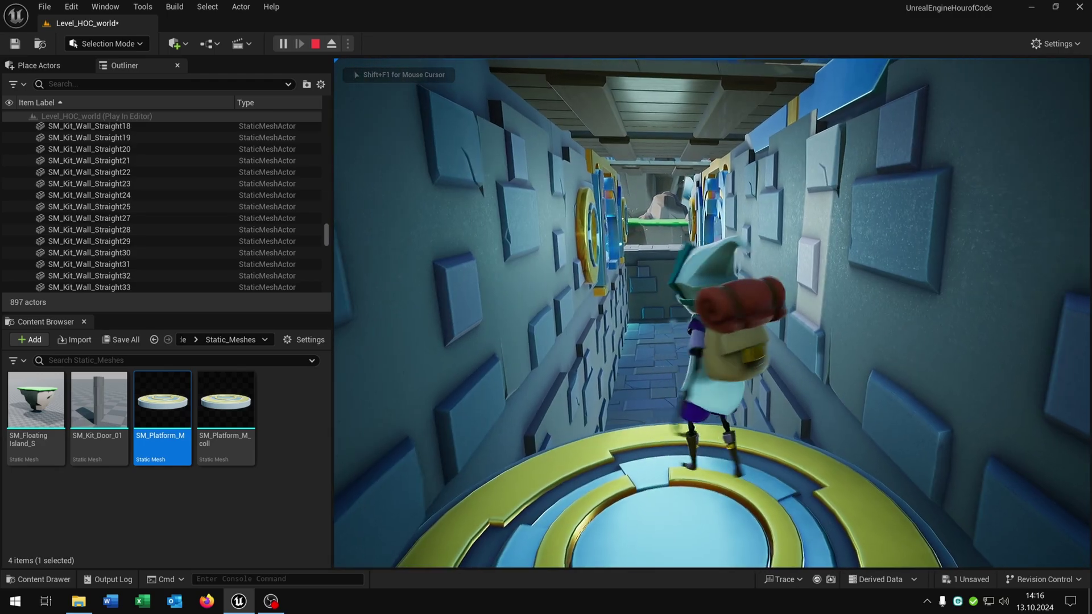
{"action": "key", "text": "w"}
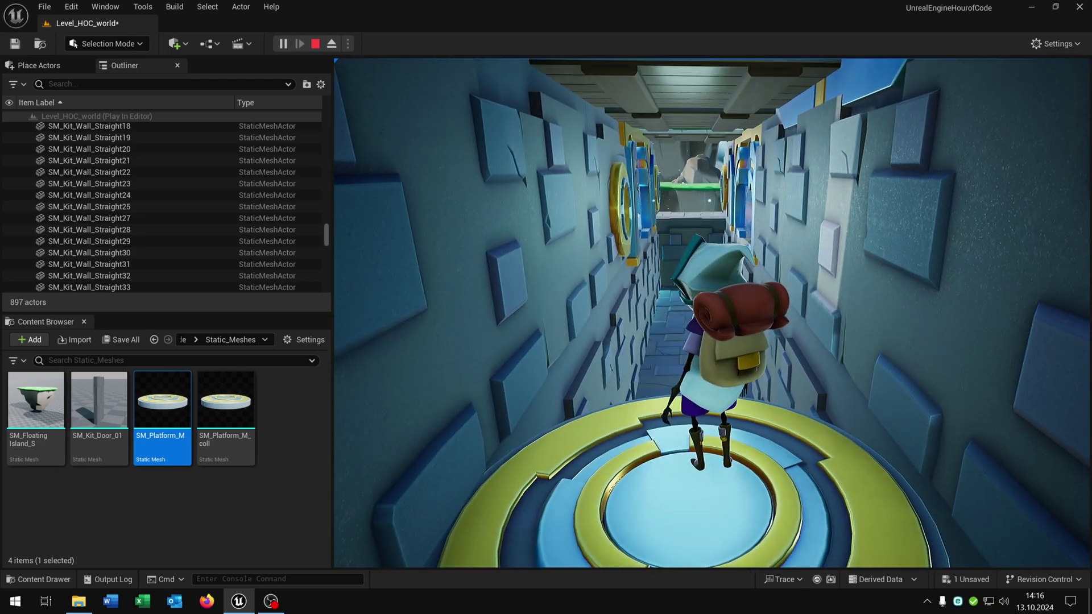
{"action": "key", "text": "s"}
{"action": "key", "text": "w"}
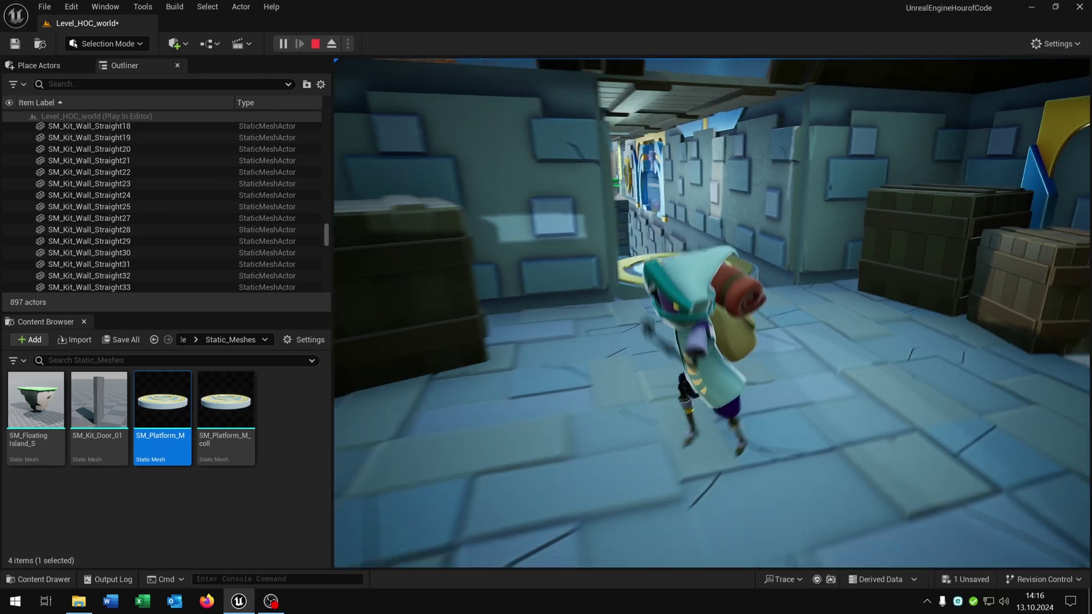
{"action": "key", "text": "Escape"}
Duplicate the round platform twice, placing each copy further along the corridor in front of the previous one.
{"action": "right_click_drag", "start_coordinate": [715, 364], "coordinate": [710, 376]}
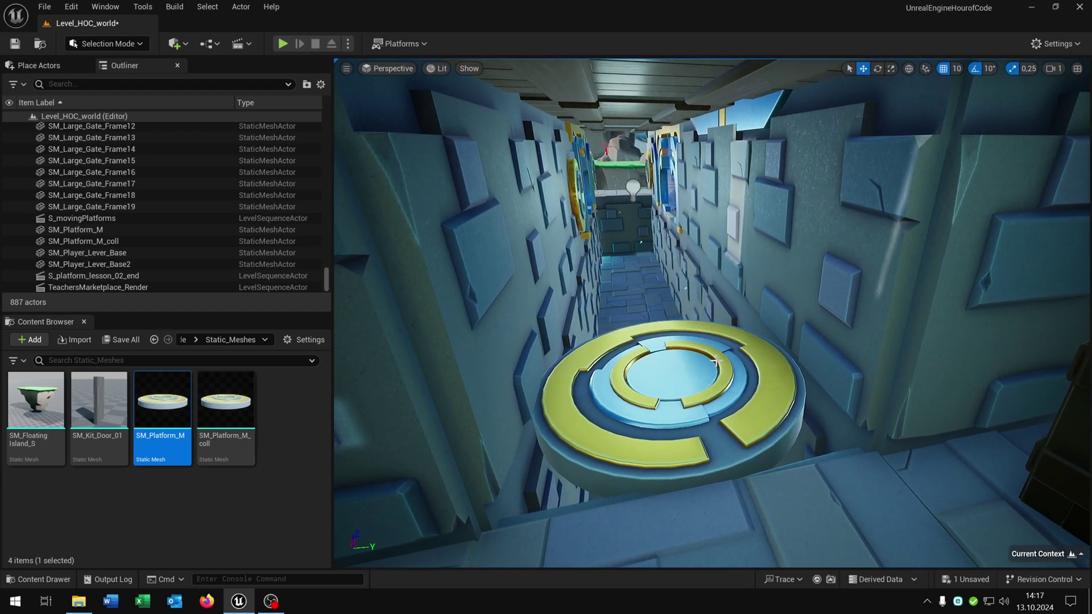
{"action": "left_click", "coordinate": [759, 339]}
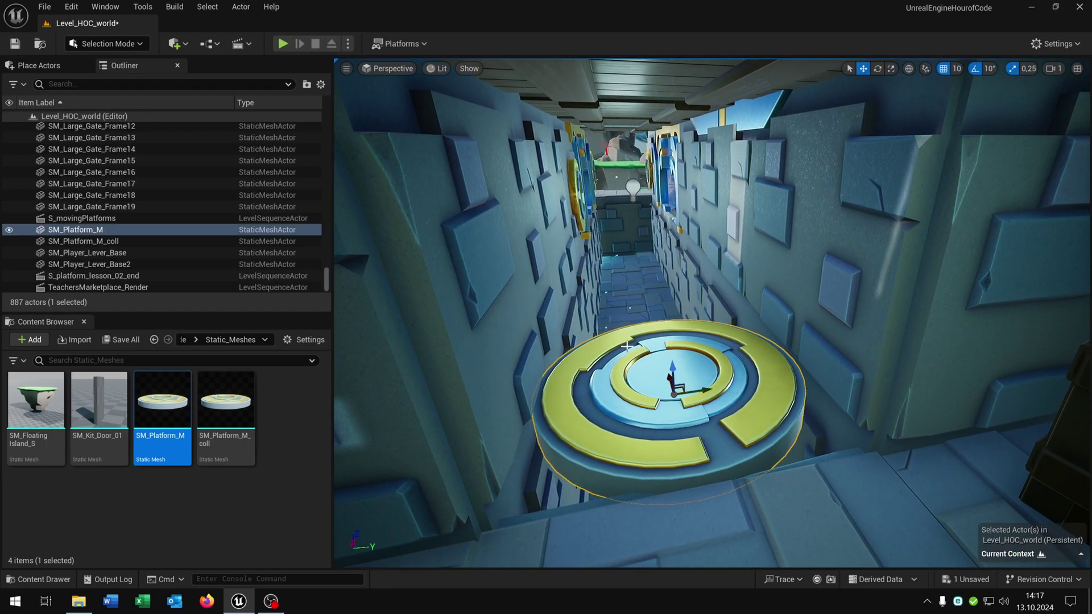
{"action": "left_click_drag", "start_coordinate": [667, 379], "coordinate": [623, 291], "text": "alt"}
{"action": "mouse_move", "coordinate": [623, 291]}
{"action": "right_mouse_down"}
{"action": "mouse_move", "coordinate": [591, 256]}
{"action": "mouse_move", "coordinate": [619, 281]}
{"action": "right_mouse_up"}
{"action": "key", "text": "w"}
{"action": "left_click_drag", "start_coordinate": [662, 471], "coordinate": [626, 388], "text": "alt"}
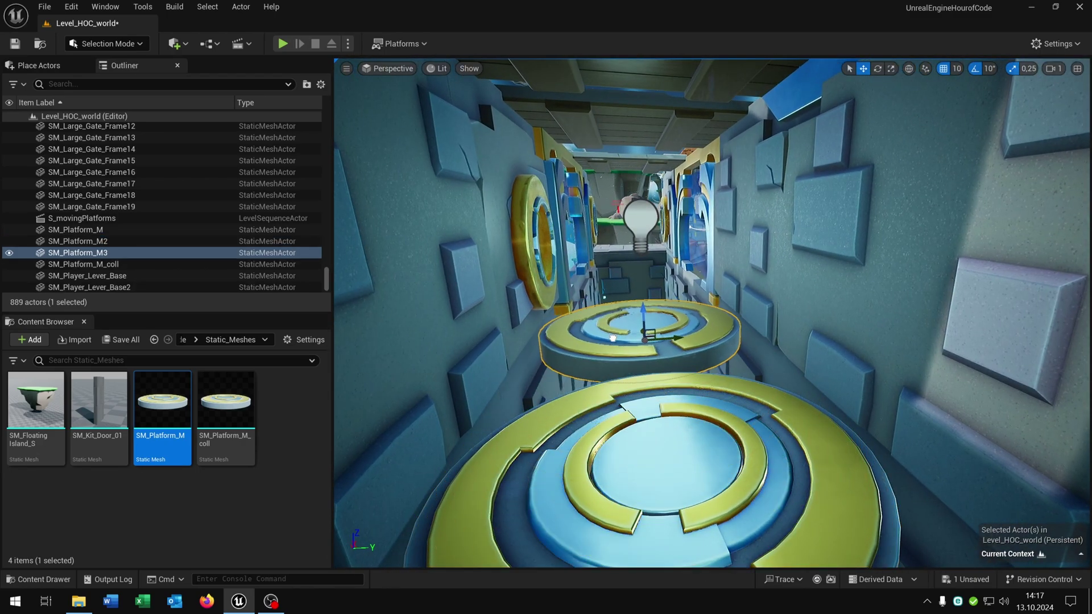
Continue the row with two more platform copies up to the corridor's far end and clear the selection.
{"action": "key", "text": "w"}
{"action": "right_click_drag", "start_coordinate": [676, 342], "coordinate": [734, 376]}
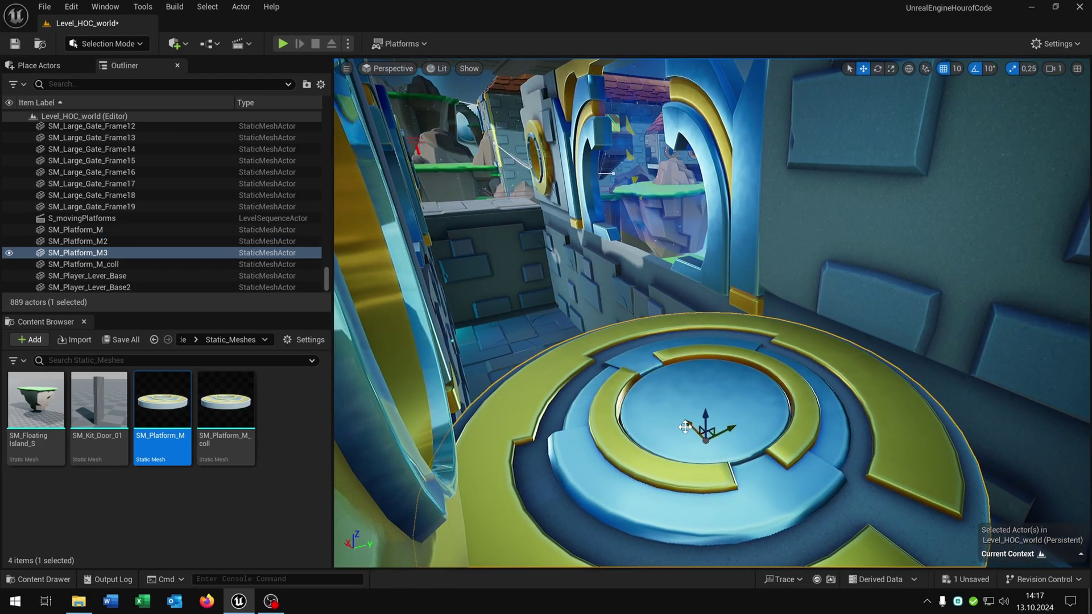
{"action": "left_click_drag", "start_coordinate": [692, 424], "coordinate": [567, 319], "text": "alt"}
{"action": "right_click_drag", "start_coordinate": [744, 488], "coordinate": [744, 489]}
{"action": "left_click_drag", "start_coordinate": [744, 489], "coordinate": [620, 370], "text": "alt"}
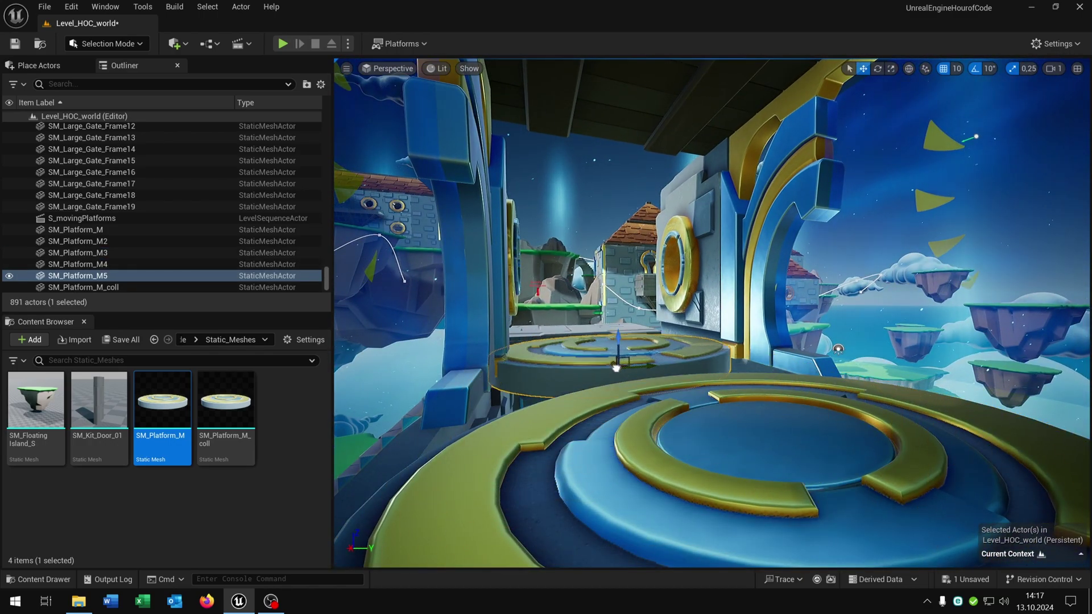
{"action": "right_click_drag", "start_coordinate": [714, 404], "coordinate": [709, 401]}
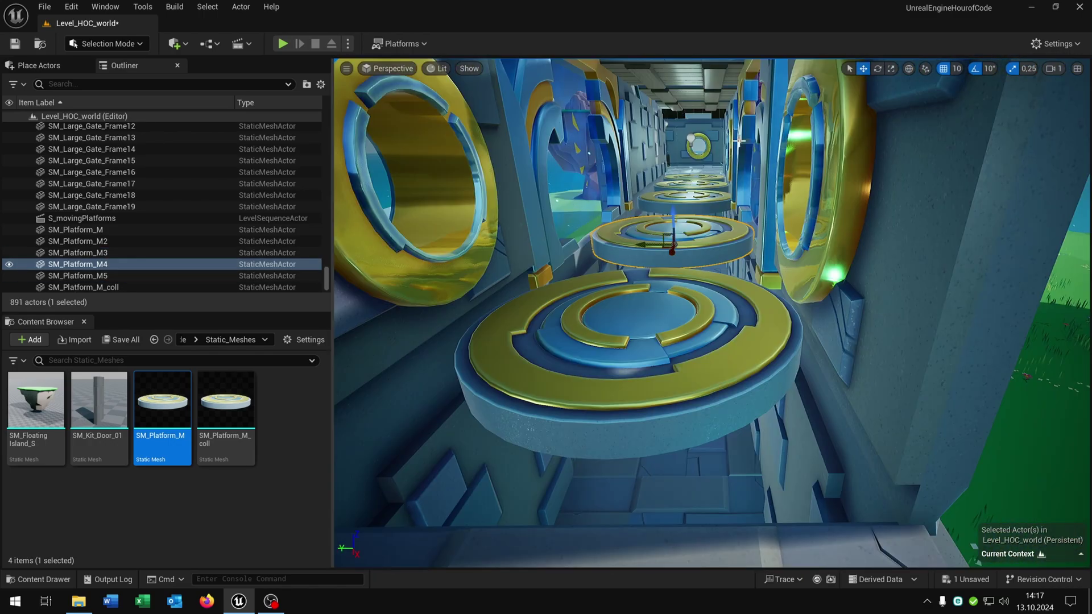
{"action": "key", "text": "Escape"}
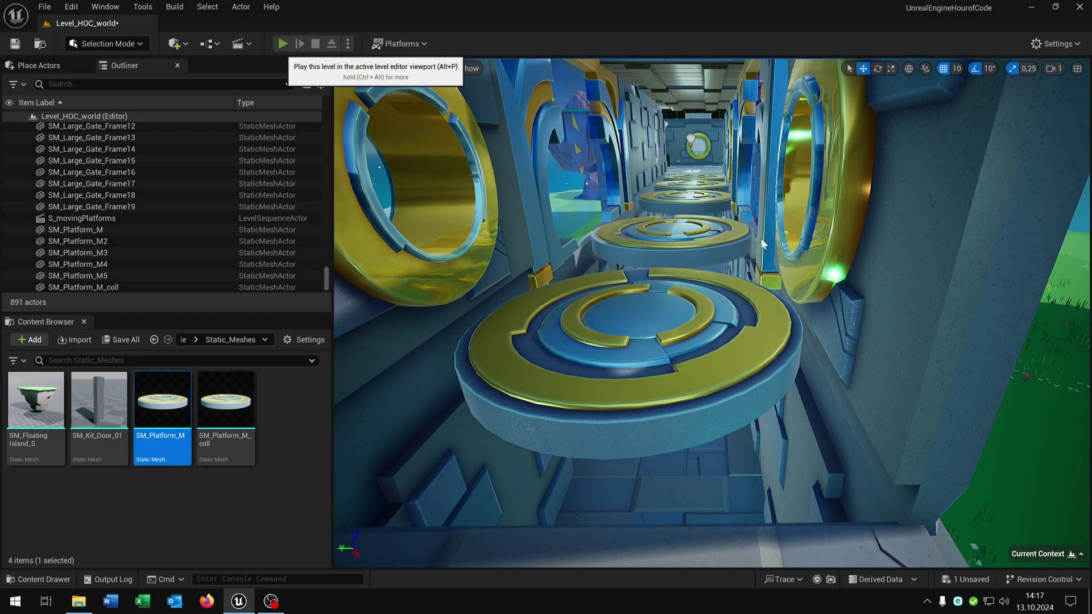
Play-test the level by jumping the character from platform to platform to the walkway at the far end.
{"action": "key", "text": "alt+p"}
{"action": "key", "text": "w"}
{"action": "key", "text": "space"}
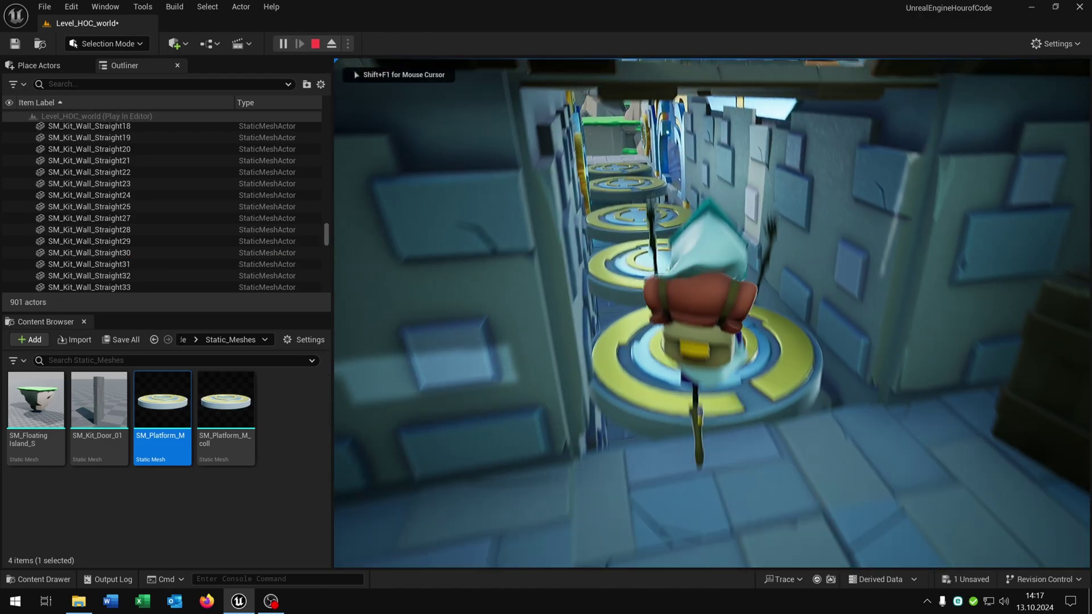
{"action": "key", "text": "space"}
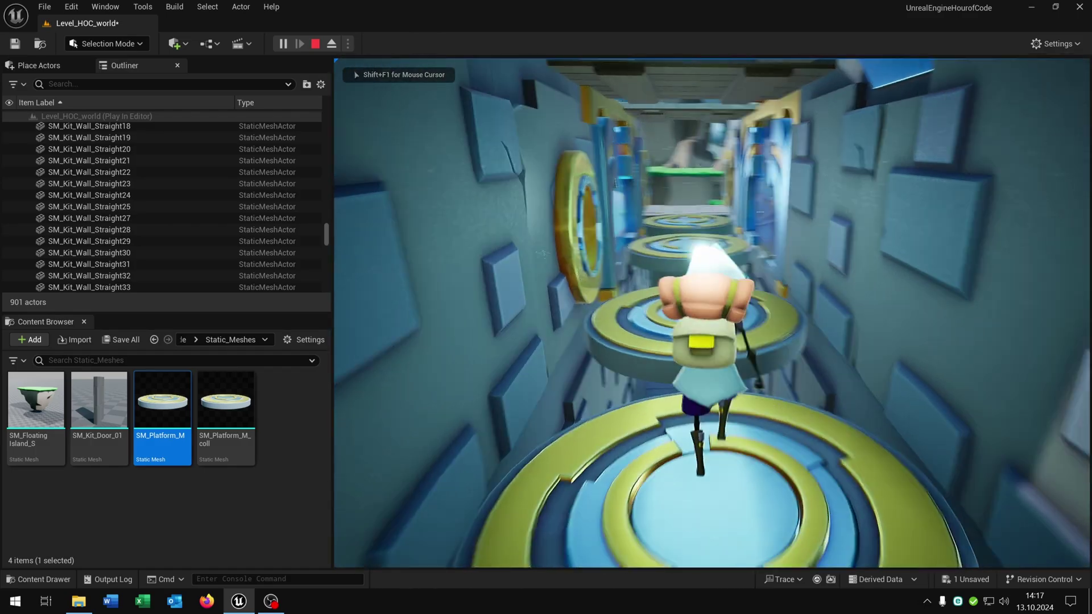
{"action": "key", "text": "space"}
{"action": "key", "text": "space"}
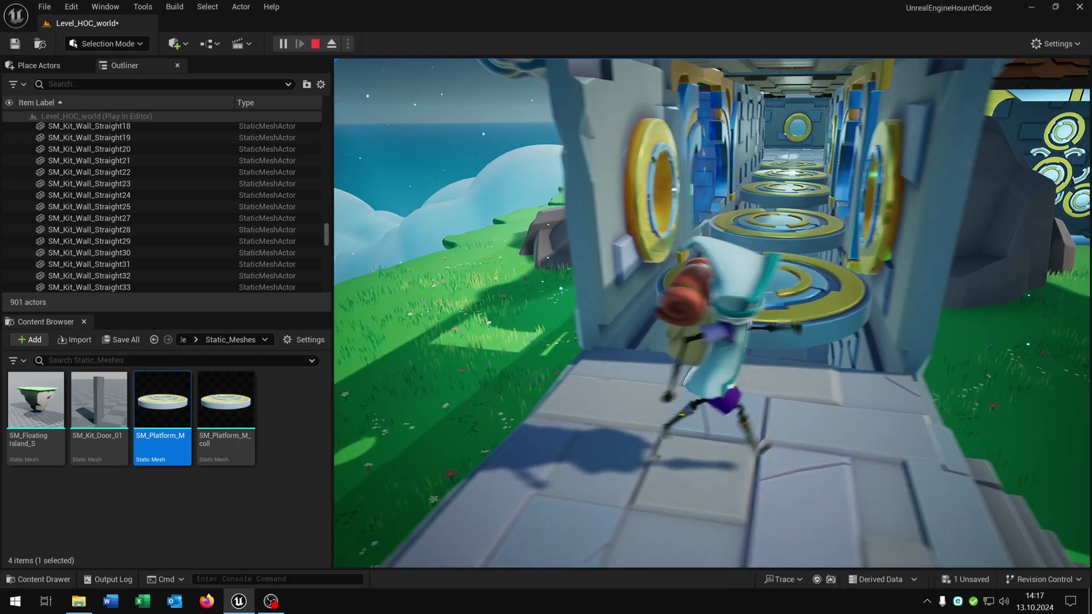
Jump back over the platforms, drop into the pit below them and run along its floor.
{"action": "key", "text": "w"}
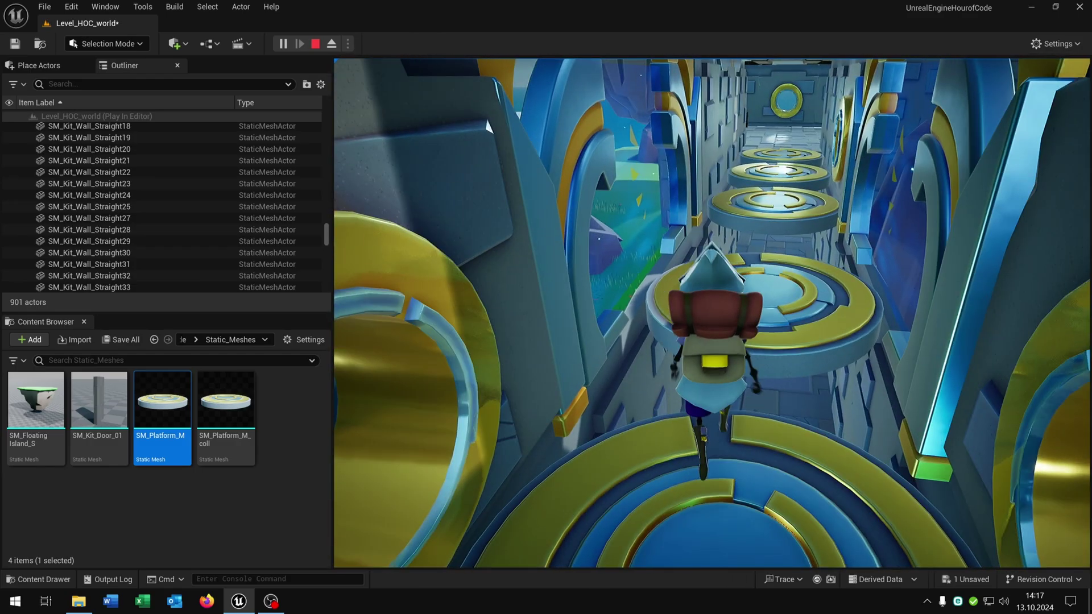
{"action": "key", "text": "space"}
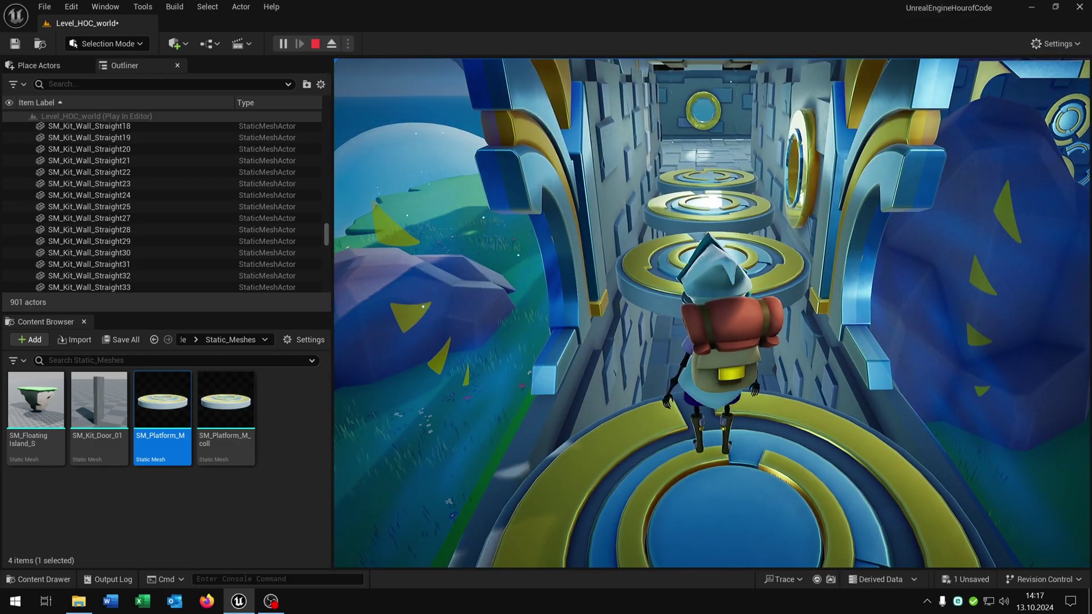
{"action": "key", "text": "w"}
{"action": "key", "text": "space"}
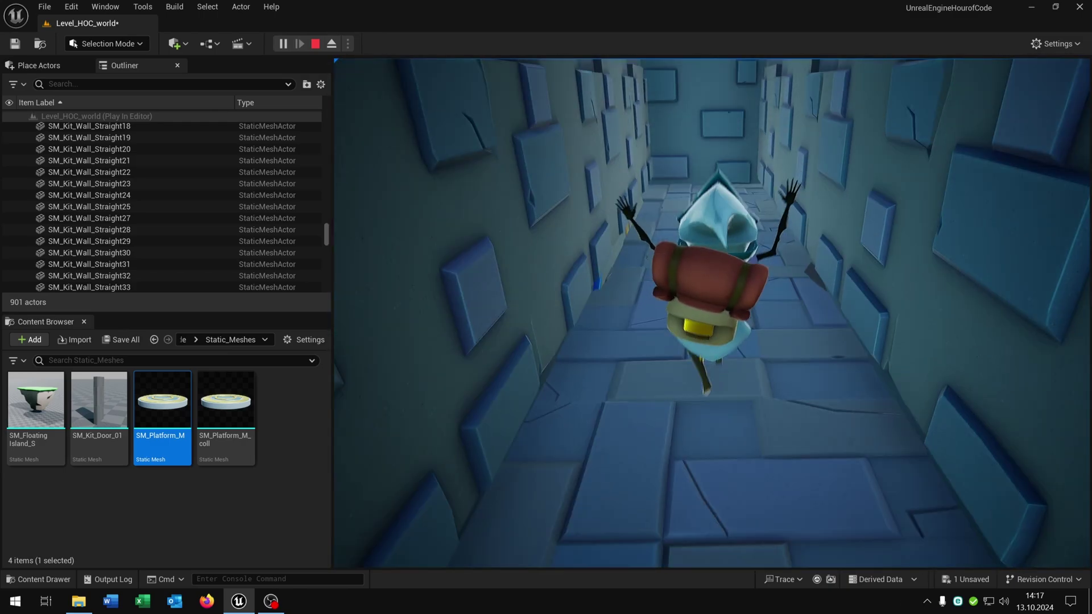
{"action": "key", "text": "w"}
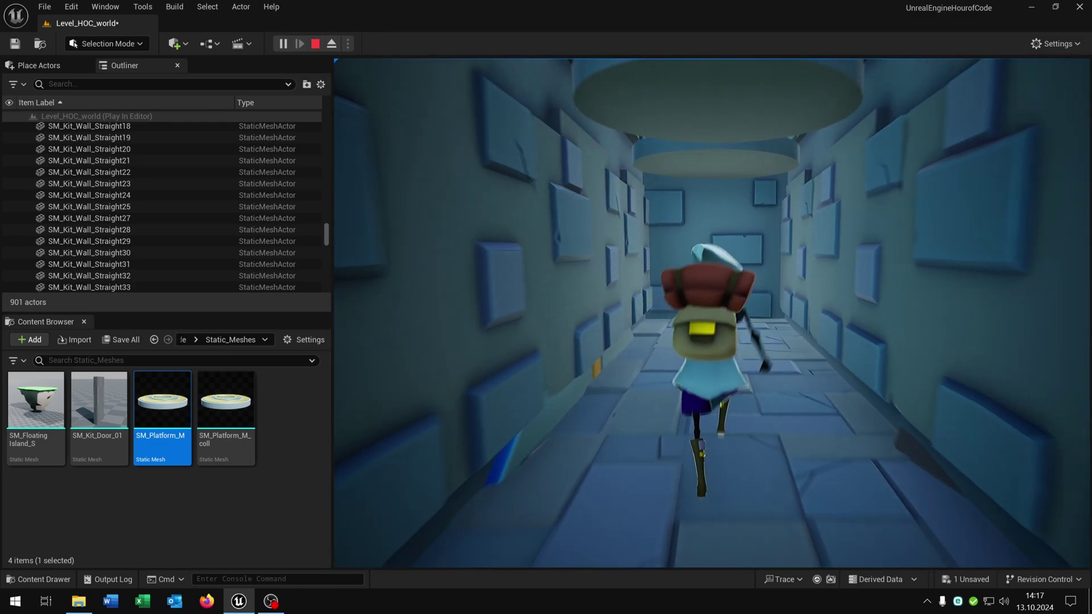
{"action": "key", "text": "d"}
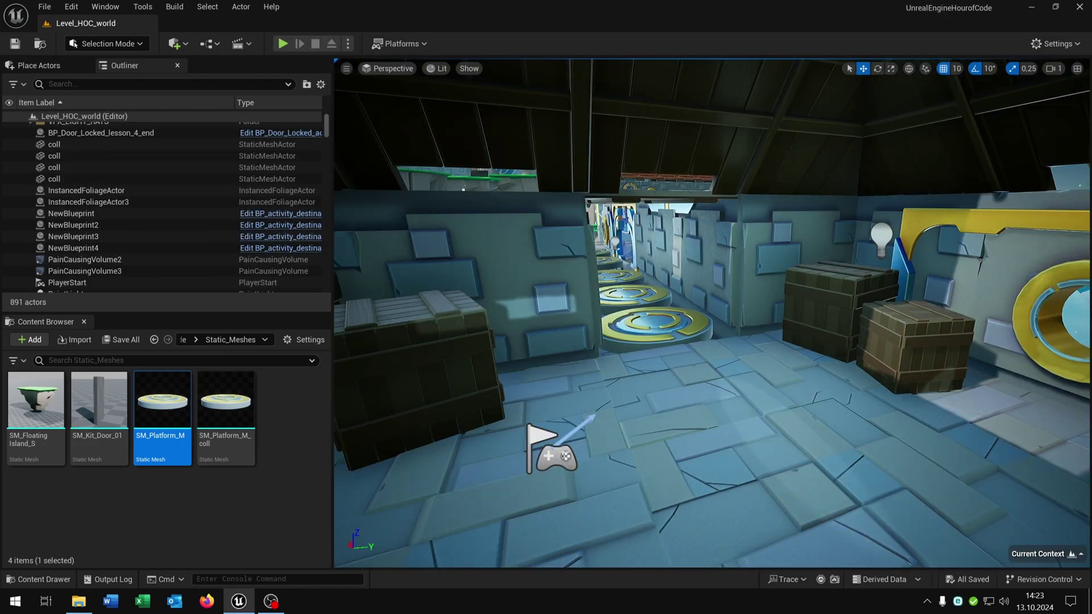
Place a Kill Z Volume from the Volumes category of actors at the first platform in the corridor.
{"action": "left_click", "coordinate": [54, 68]}
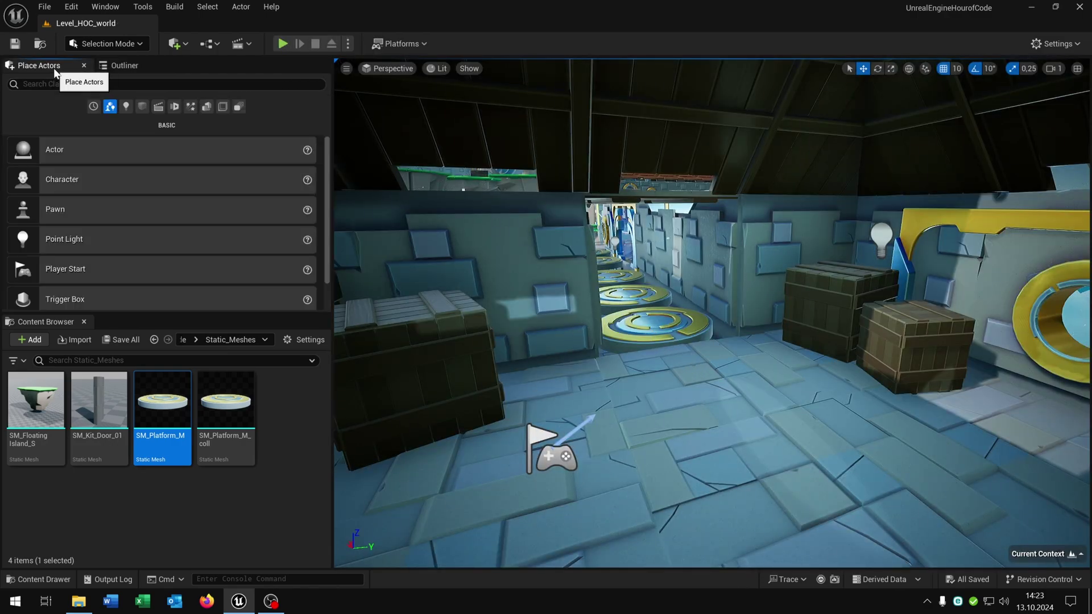
{"action": "left_click", "coordinate": [222, 108]}
{"action": "scroll", "coordinate": [203, 227], "scroll_direction": "down", "scroll_amount": 1}
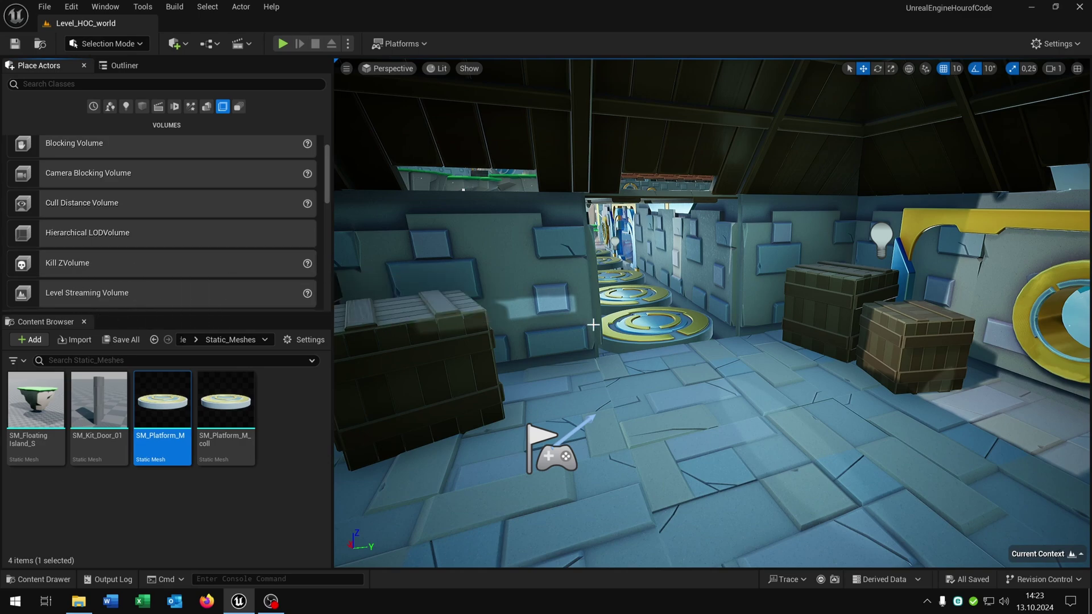
{"action": "left_click_drag", "start_coordinate": [137, 277], "coordinate": [640, 318]}
{"action": "key", "text": "w"}
{"action": "right_click_drag", "start_coordinate": [716, 293], "coordinate": [703, 294]}
Lower the Kill Z Volume to the floor of the pit beneath the platforms.
{"action": "left_click_drag", "start_coordinate": [632, 219], "coordinate": [652, 365]}
{"action": "key", "text": "w"}
{"action": "right_click_drag", "start_coordinate": [652, 365], "coordinate": [961, 450]}
{"action": "key", "text": "w"}
{"action": "right_click_drag", "start_coordinate": [466, 375], "coordinate": [653, 246]}
{"action": "left_click_drag", "start_coordinate": [638, 249], "coordinate": [620, 385]}
{"action": "right_click_drag", "start_coordinate": [656, 378], "coordinate": [702, 377]}
{"action": "key", "text": "a"}
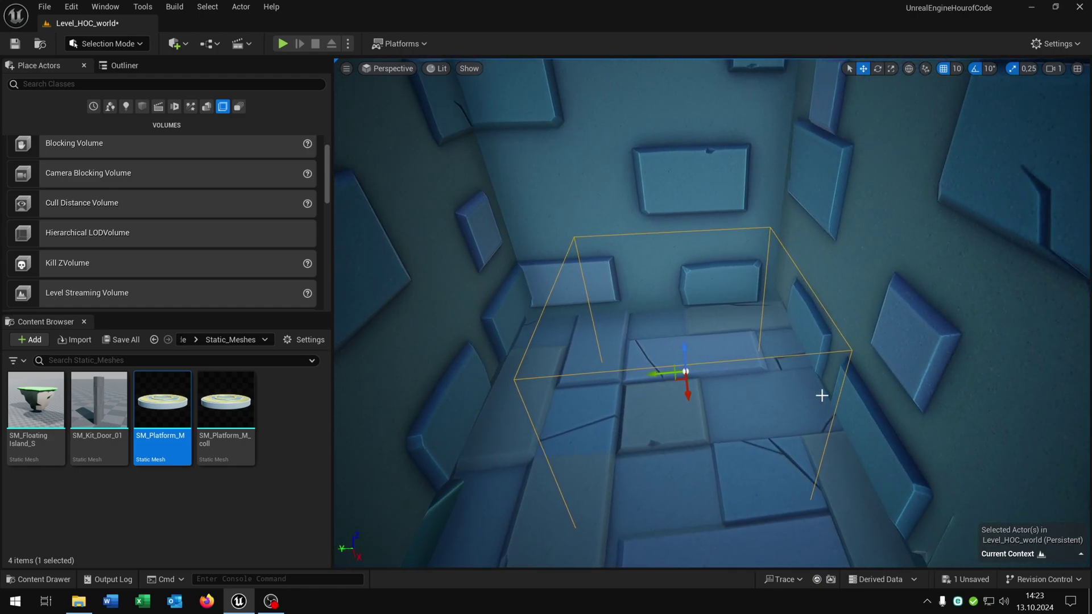
Scale the Kill Z Volume across the pit and shift it sideways so it spans from wall to wall.
{"action": "key", "text": "e"}
{"action": "key", "text": "r"}
{"action": "mouse_move", "coordinate": [658, 379]}
{"action": "left_mouse_down"}
{"action": "mouse_move", "coordinate": [693, 378]}
{"action": "mouse_move", "coordinate": [644, 380]}
{"action": "left_mouse_up"}
{"action": "key", "text": "w"}
{"action": "key", "text": "e"}
{"action": "key", "text": "r"}
{"action": "left_click_drag", "start_coordinate": [650, 377], "coordinate": [623, 379]}
{"action": "key", "text": "w"}
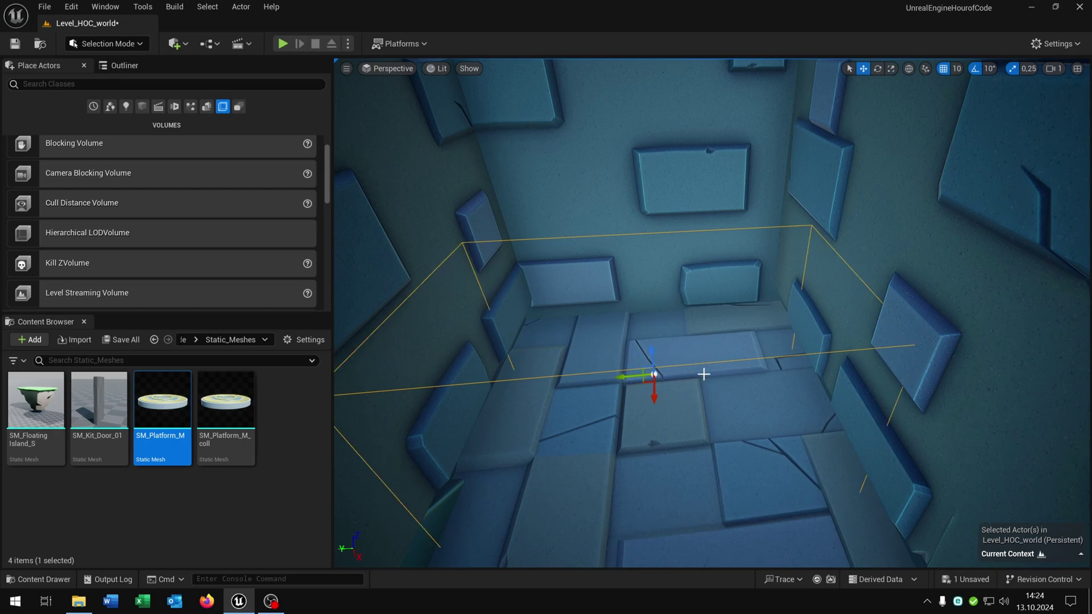
Switch the viewport to the orthographic Top view in Lit mode, with the corridor of platforms in view.
{"action": "right_click_drag", "start_coordinate": [707, 375], "coordinate": [749, 465]}
{"action": "right_click_drag", "start_coordinate": [749, 394], "coordinate": [744, 355]}
{"action": "right_click_drag", "start_coordinate": [705, 427], "coordinate": [442, 177]}
{"action": "left_click", "coordinate": [393, 68]}
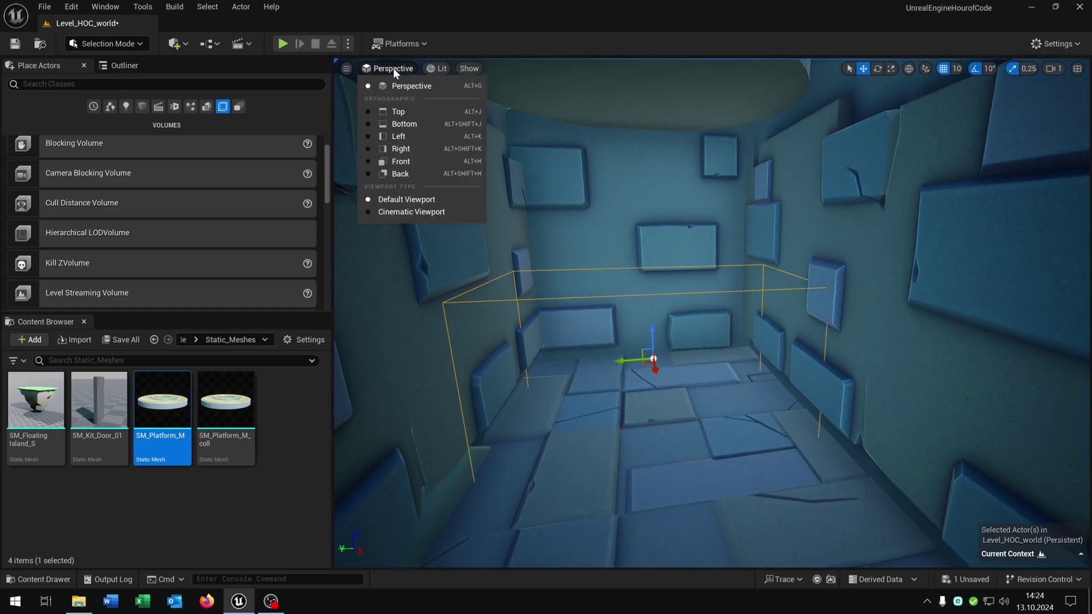
{"action": "left_click", "coordinate": [398, 108]}
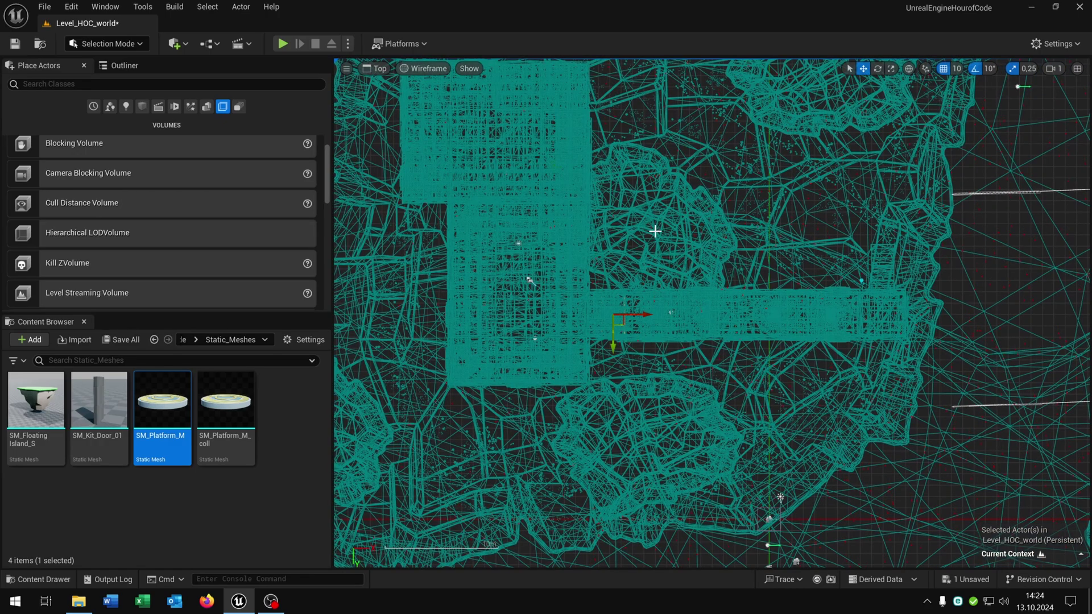
{"action": "right_click_drag", "start_coordinate": [680, 261], "coordinate": [623, 276]}
{"action": "scroll", "coordinate": [644, 316], "scroll_direction": "up", "scroll_amount": 4}
{"action": "right_click_drag", "start_coordinate": [588, 335], "coordinate": [645, 286]}
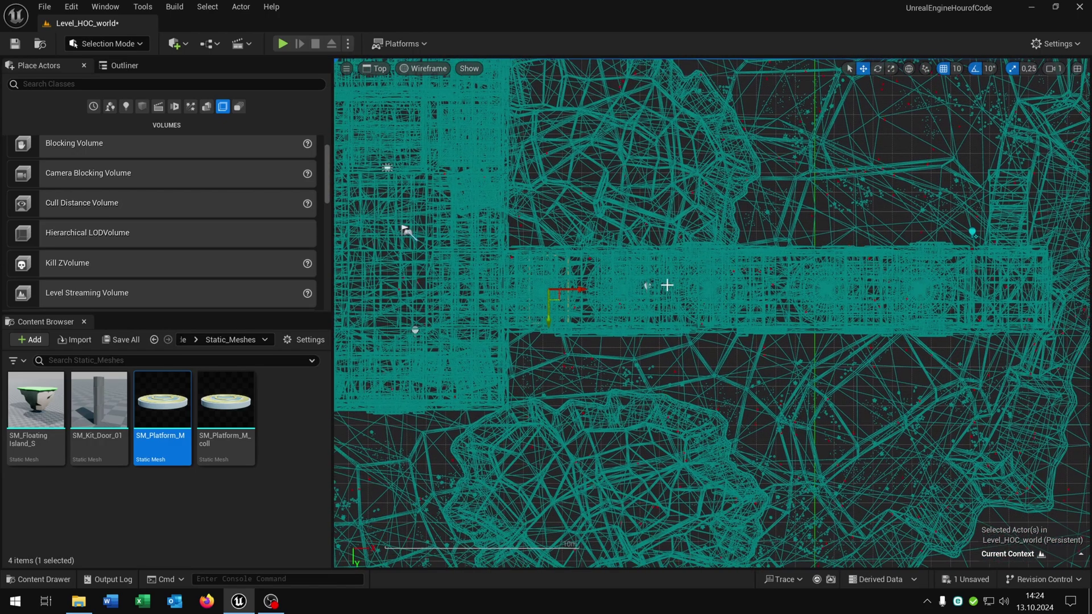
{"action": "left_click", "coordinate": [426, 69]}
{"action": "left_click", "coordinate": [444, 115]}
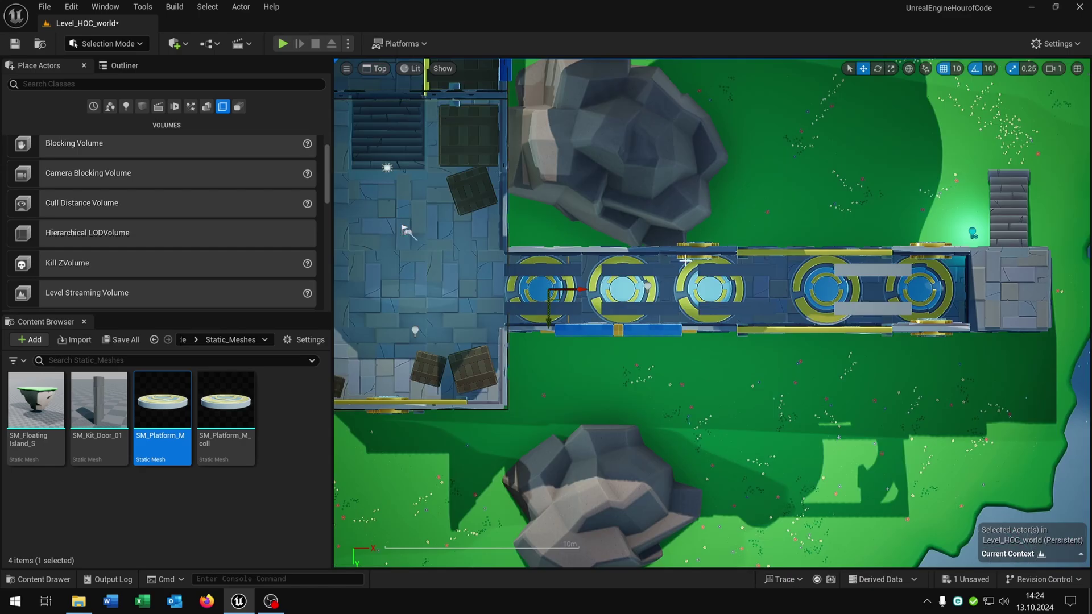
Move the Kill Z Volume along the corridor and stretch it lengthwise beneath the platforms.
{"action": "scroll", "coordinate": [678, 265], "scroll_direction": "up", "scroll_amount": 8}
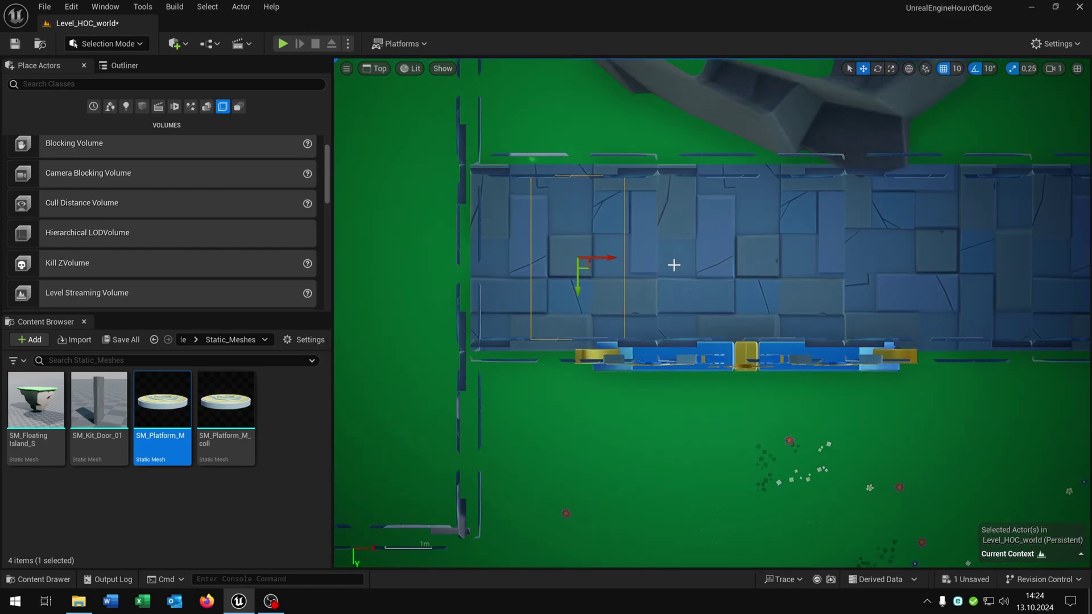
{"action": "left_click_drag", "start_coordinate": [611, 262], "coordinate": [817, 262]}
{"action": "right_click_drag", "start_coordinate": [817, 261], "coordinate": [663, 264]}
{"action": "left_click_drag", "start_coordinate": [566, 254], "coordinate": [713, 256]}
{"action": "key", "text": "e"}
{"action": "key", "text": "r"}
{"action": "left_click_drag", "start_coordinate": [714, 257], "coordinate": [834, 258]}
{"action": "right_click_drag", "start_coordinate": [705, 262], "coordinate": [649, 260]}
{"action": "scroll", "coordinate": [649, 260], "scroll_direction": "down", "scroll_amount": 3}
{"action": "scroll", "coordinate": [656, 255], "scroll_direction": "down", "scroll_amount": 2}
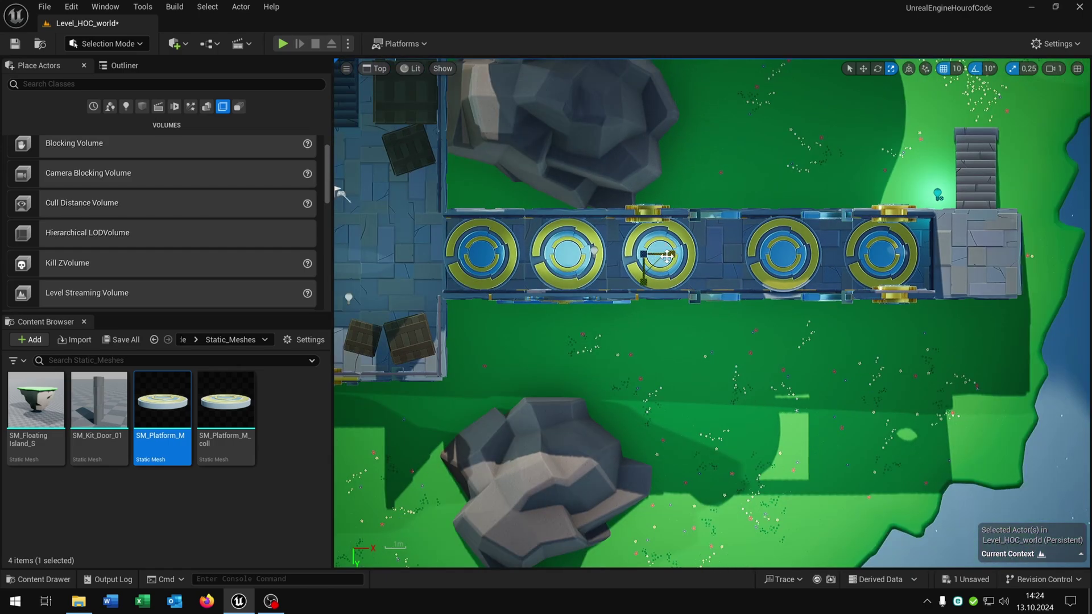
Shift the stretched Kill Z Volume further toward the corridor's far end and return the viewport to Perspective.
{"action": "key", "text": "w"}
{"action": "scroll", "coordinate": [654, 255], "scroll_direction": "up", "scroll_amount": 5}
{"action": "right_click_drag", "start_coordinate": [651, 268], "coordinate": [890, 279]}
{"action": "left_click_drag", "start_coordinate": [903, 255], "coordinate": [1028, 261]}
{"action": "right_click_drag", "start_coordinate": [1024, 261], "coordinate": [364, 248]}
{"action": "right_click_drag", "start_coordinate": [793, 261], "coordinate": [1080, 274]}
{"action": "left_click", "coordinate": [385, 69]}
{"action": "left_click", "coordinate": [425, 88]}
{"action": "right_click_drag", "start_coordinate": [719, 183], "coordinate": [699, 183]}
{"action": "right_click_drag", "start_coordinate": [768, 245], "coordinate": [1069, 247]}
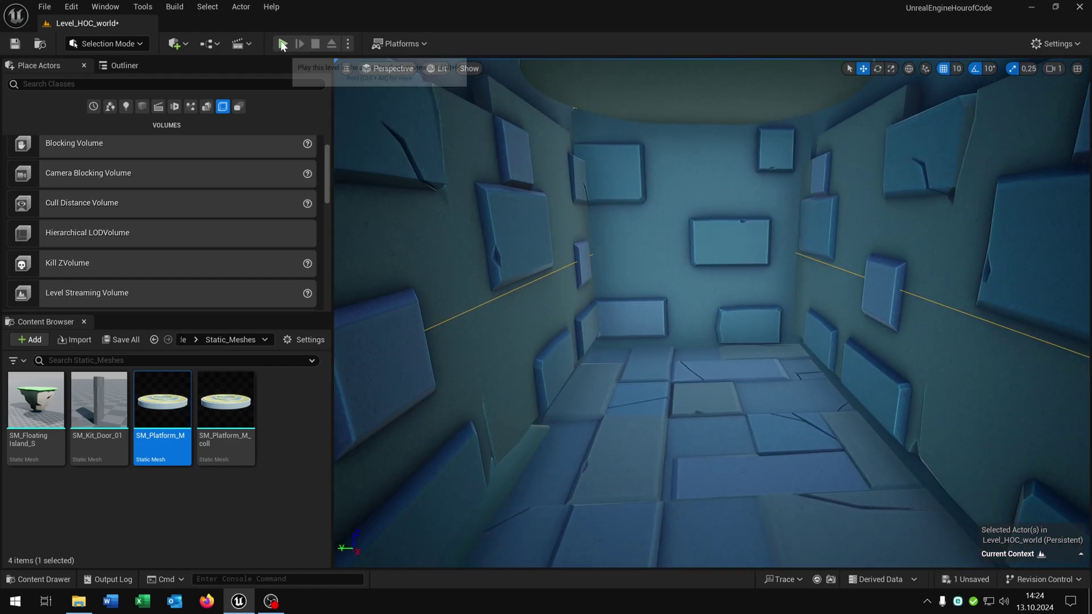
Play-test the Kill Z Volume by jumping the character across the platforms and falling into the pit.
{"action": "key", "text": "alt+p"}
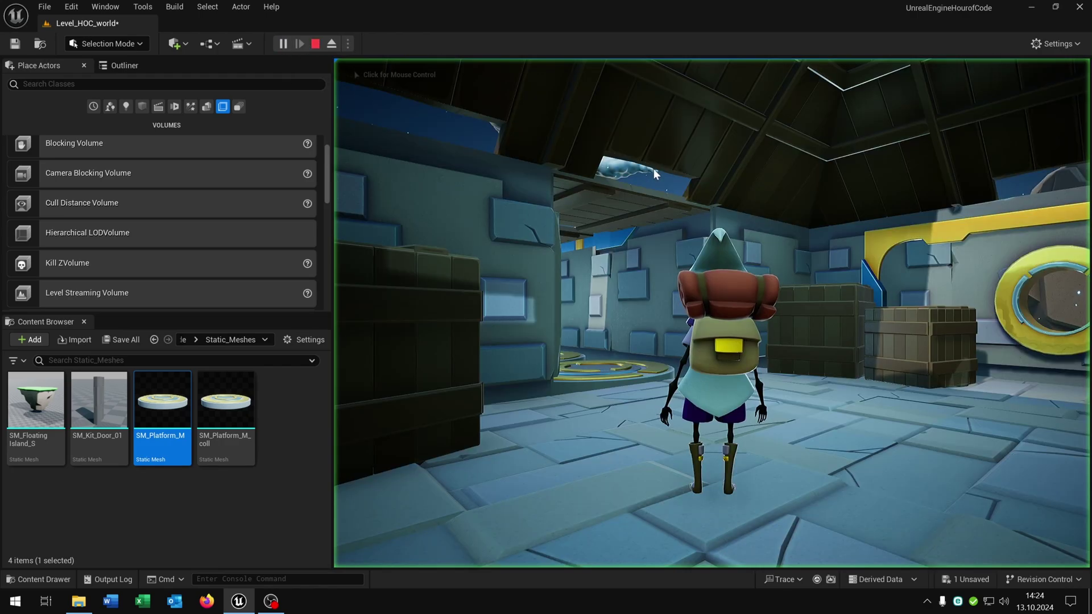
{"action": "key", "text": "w"}
{"action": "key", "text": "w"}
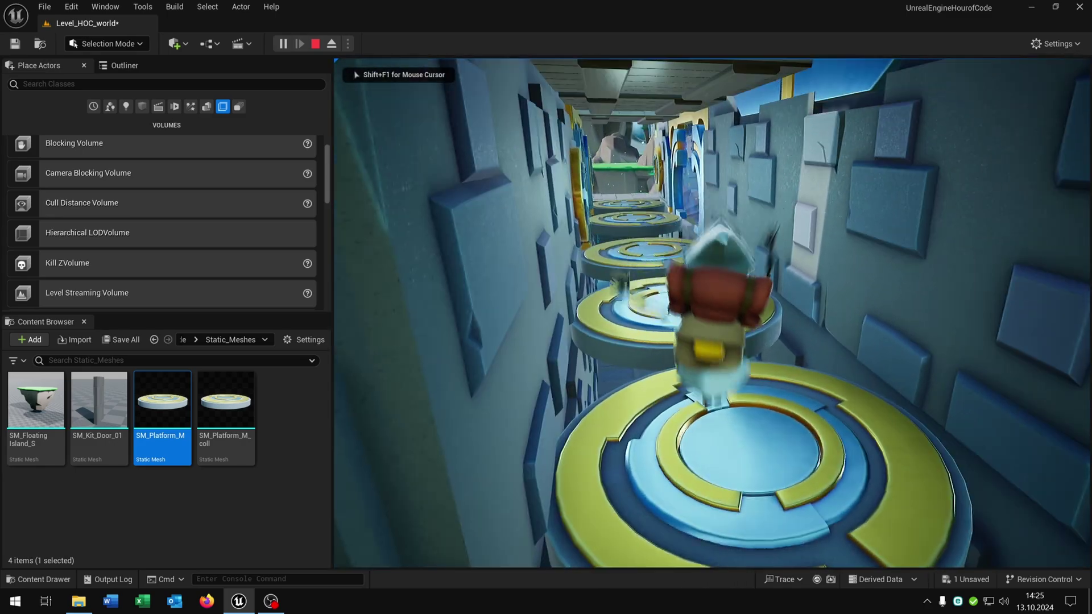
{"action": "key", "text": "space"}
{"action": "key", "text": "space"}
{"action": "key", "text": "w"}
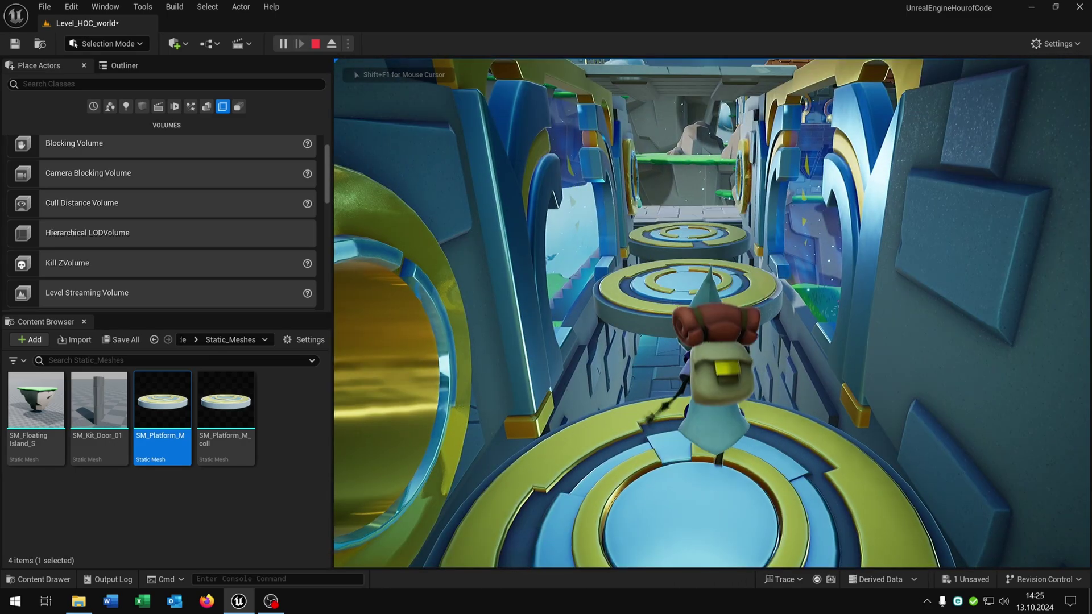
{"action": "key", "text": "space"}
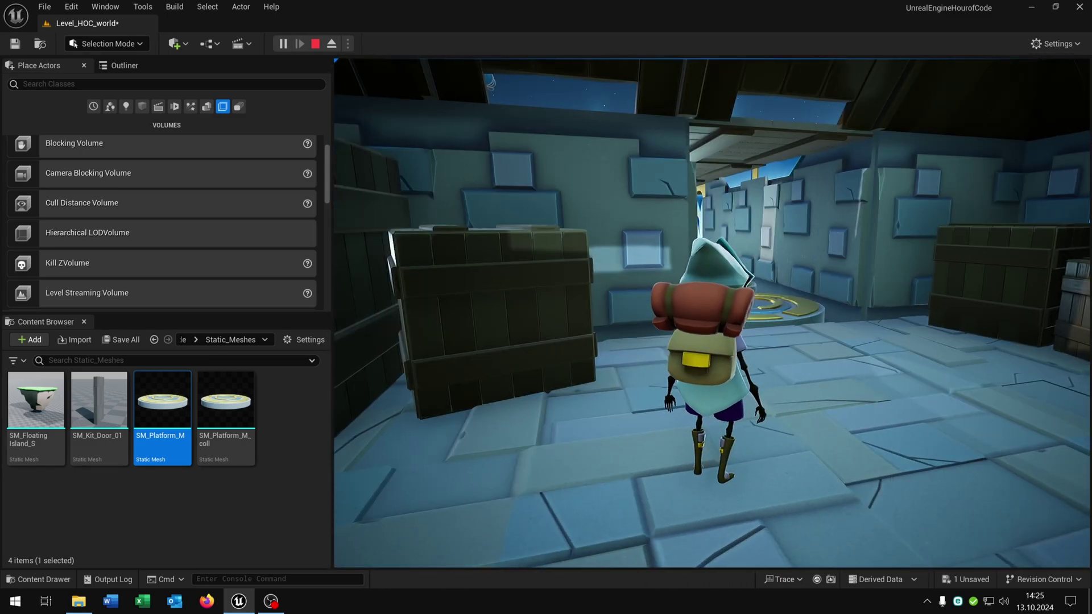